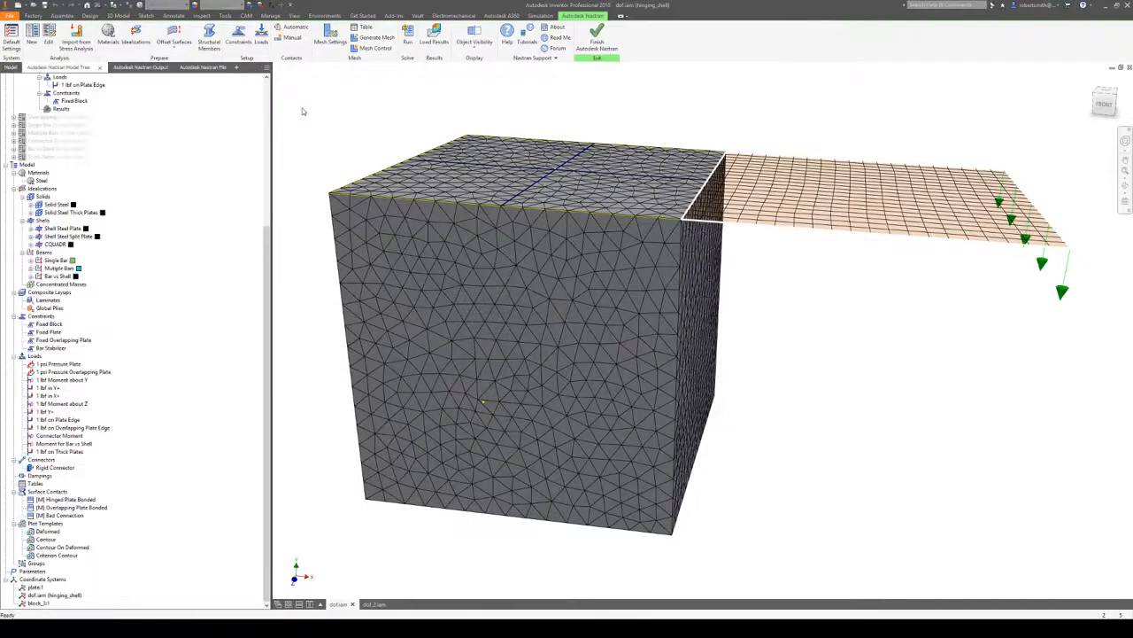
Examine the Solid Steel and Shell Steel Plate idealizations, including the shell plate's thickness setting
{"action": "scroll", "coordinate": [232, 303], "scroll_direction": "up", "scroll_amount": 5}
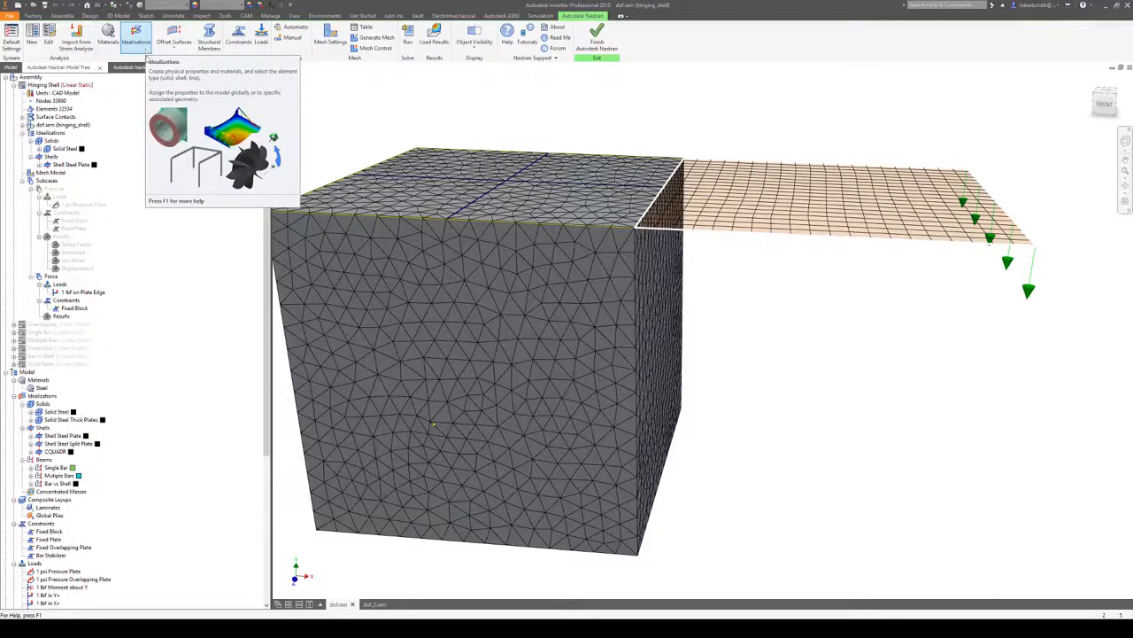
{"action": "left_click", "coordinate": [67, 149]}
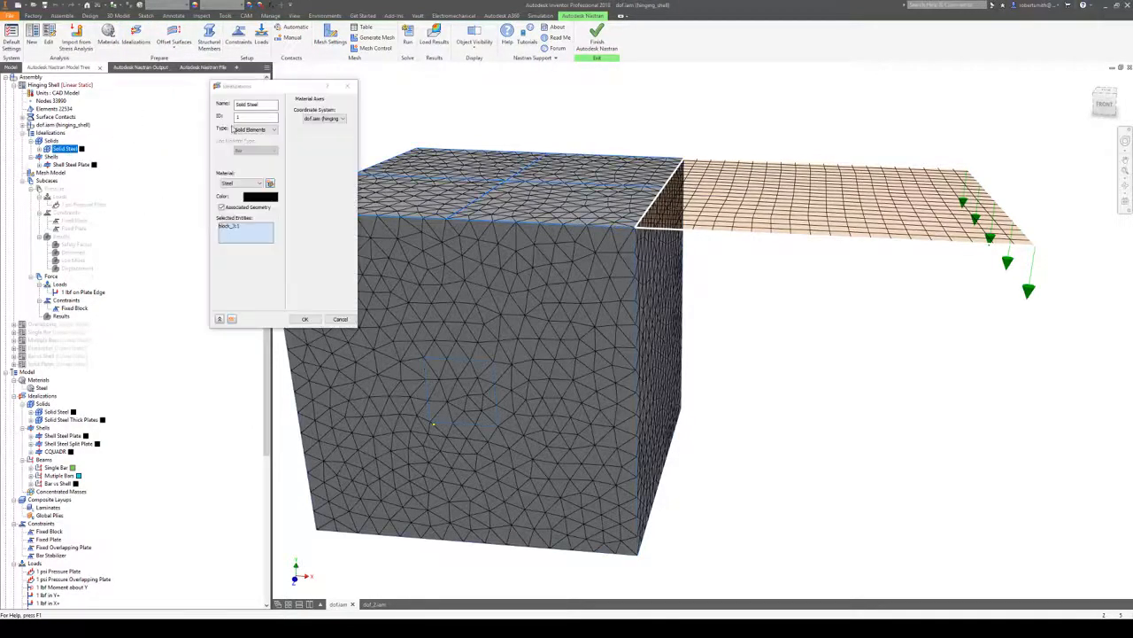
{"action": "left_click_drag", "start_coordinate": [259, 87], "coordinate": [312, 147]}
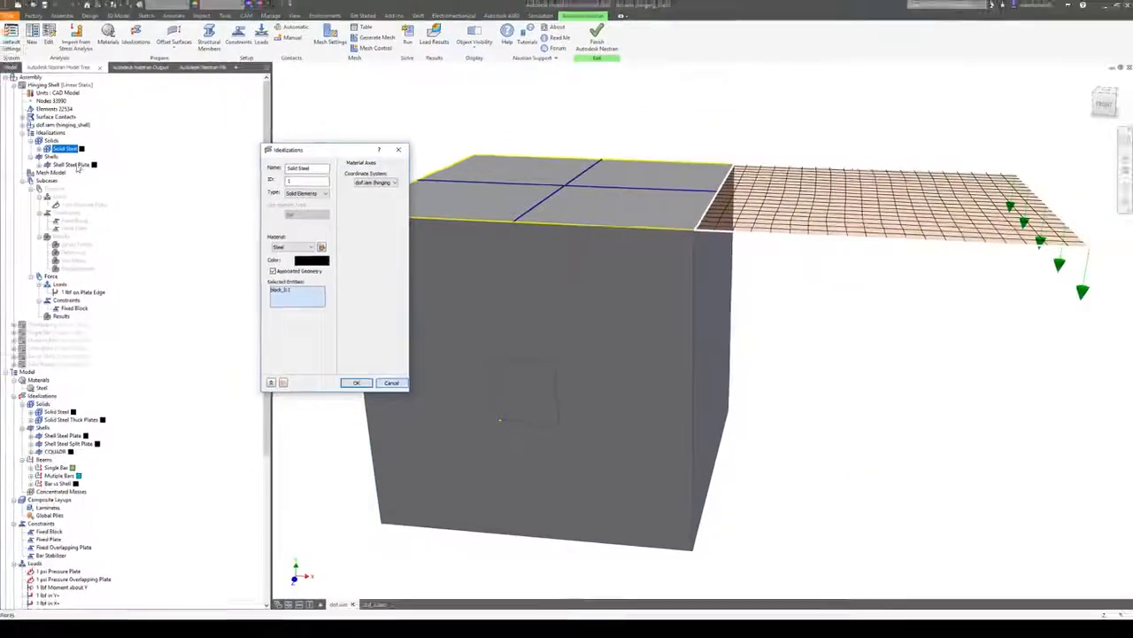
{"action": "double_click", "coordinate": [73, 165]}
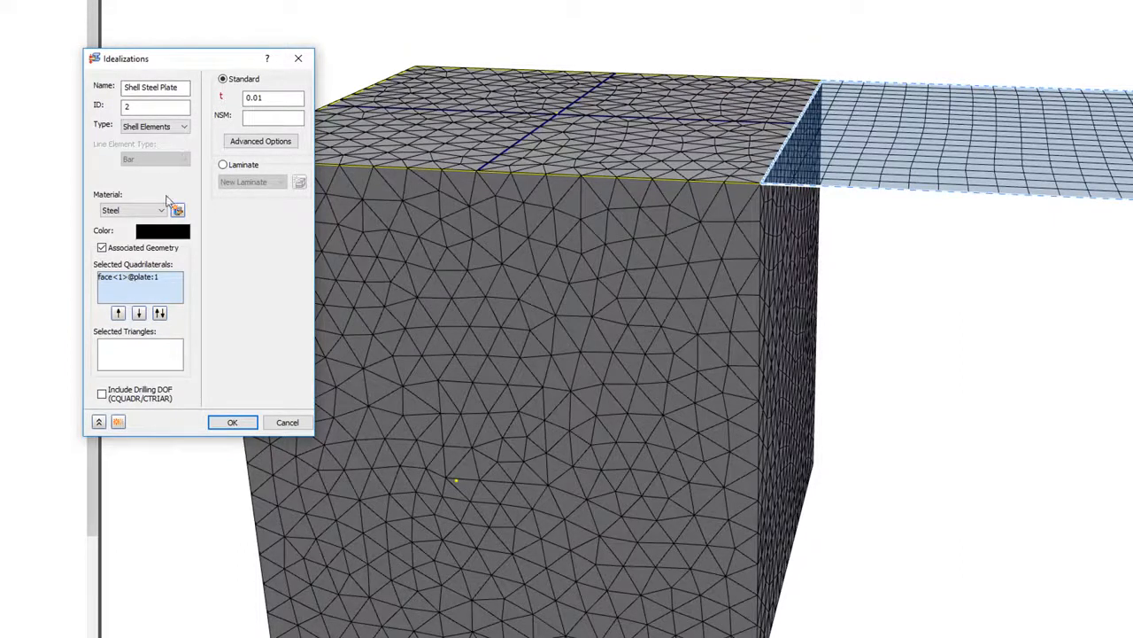
{"action": "left_click", "coordinate": [271, 98]}
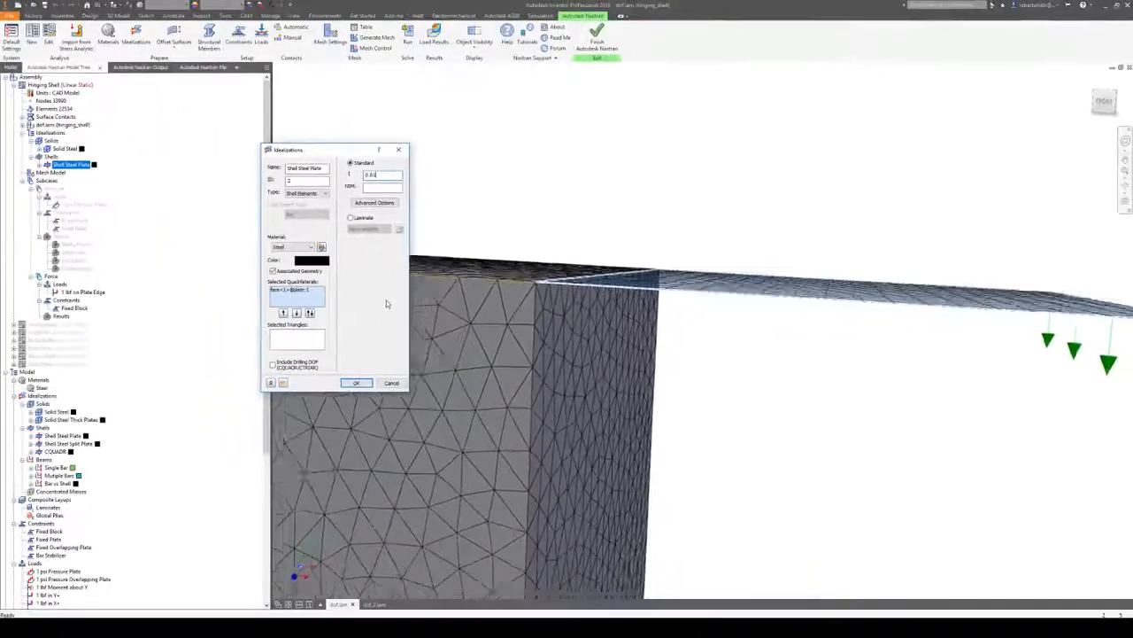
{"action": "left_click", "coordinate": [392, 383]}
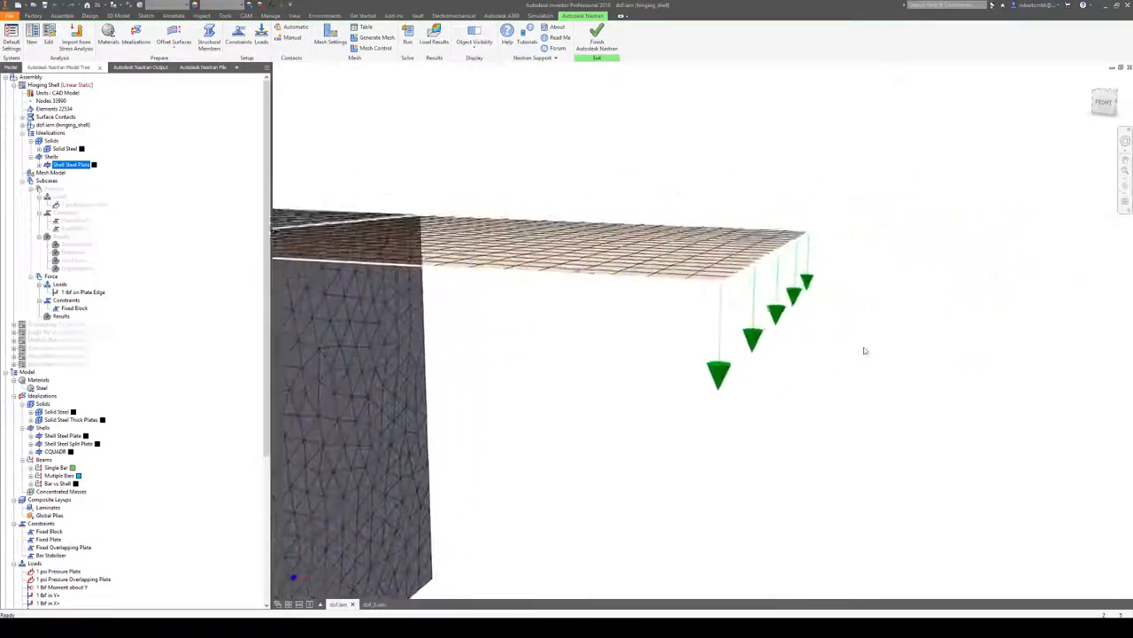
Examine the 1 lbf on Plate Edge load and the Fixed Block constraint in the Force subcase
{"action": "left_click", "coordinate": [751, 354]}
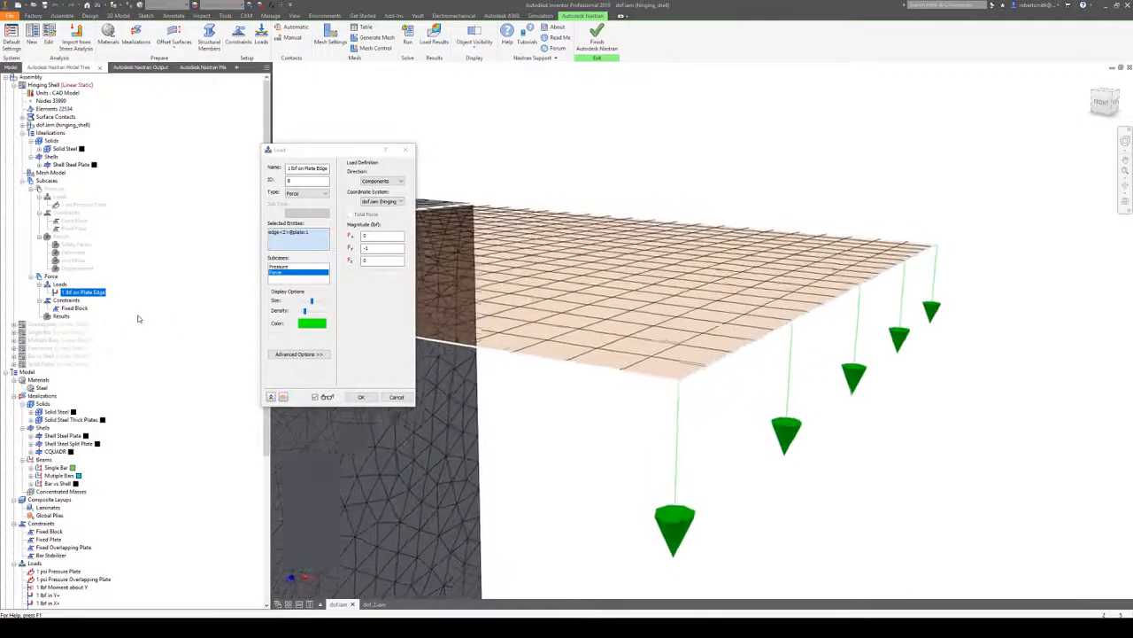
{"action": "left_click", "coordinate": [397, 397]}
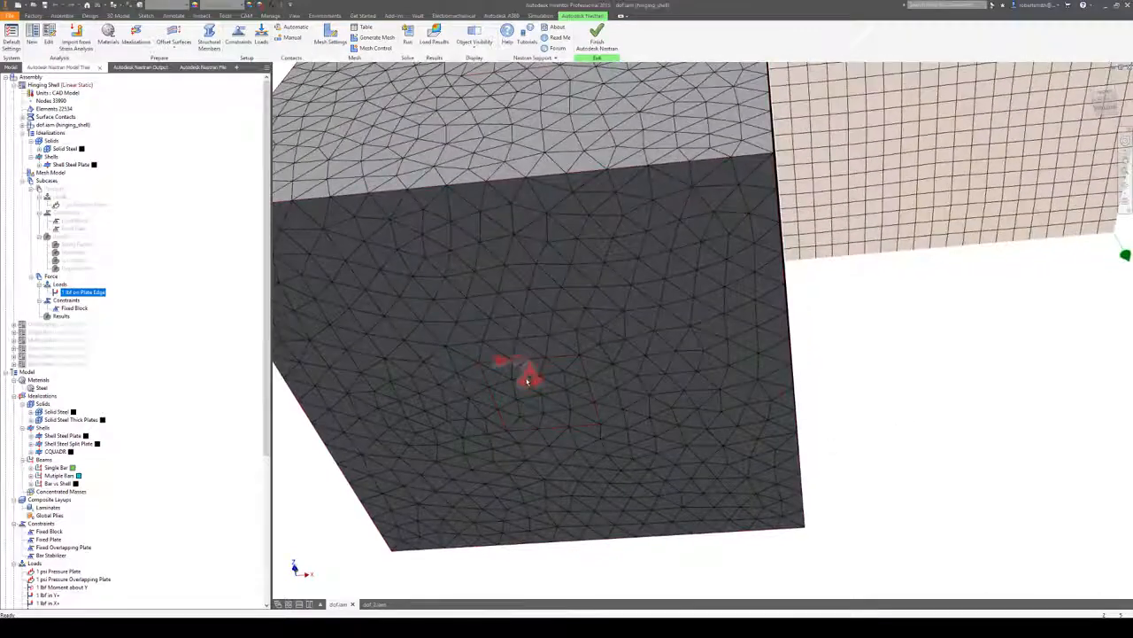
{"action": "left_click", "coordinate": [83, 309]}
{"action": "double_click", "coordinate": [85, 309]}
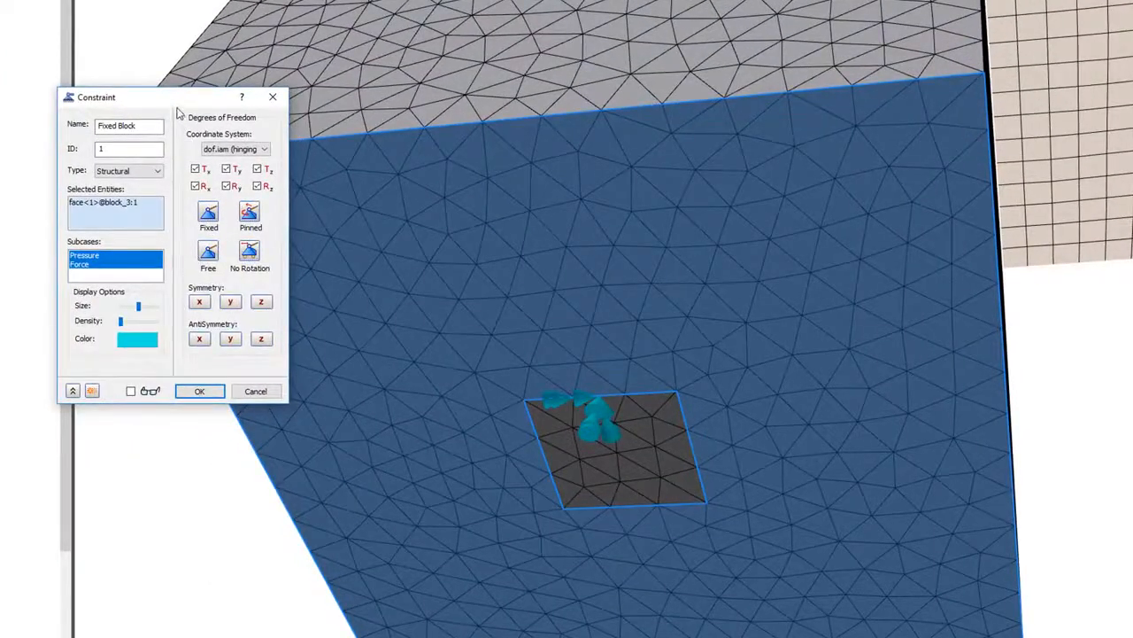
{"action": "left_click_drag", "start_coordinate": [175, 101], "coordinate": [198, 132]}
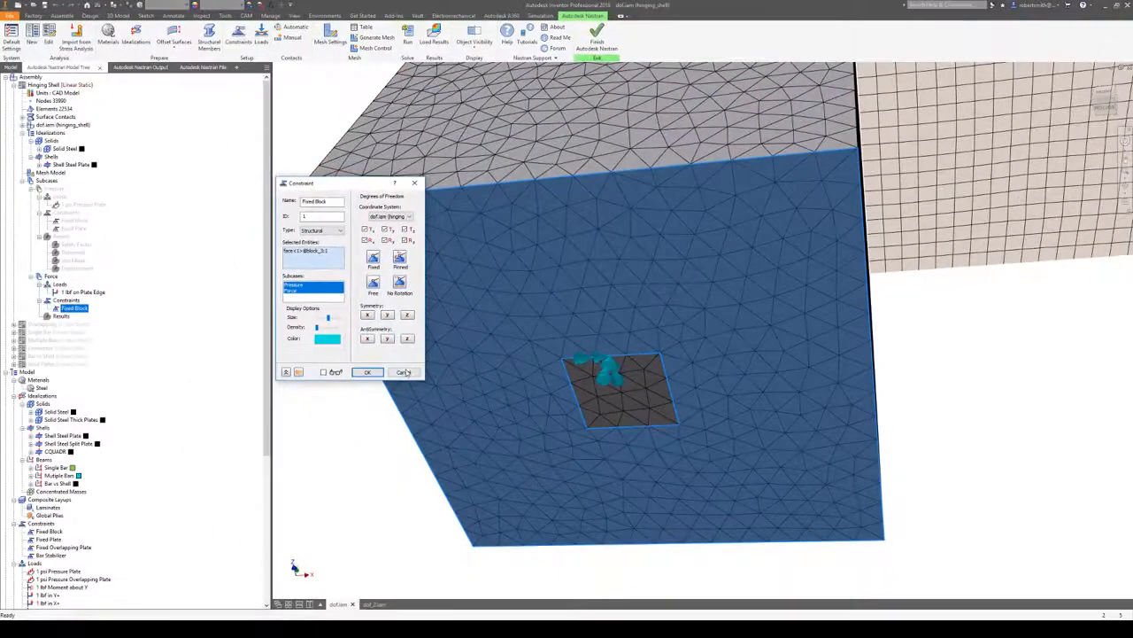
{"action": "left_click", "coordinate": [403, 372]}
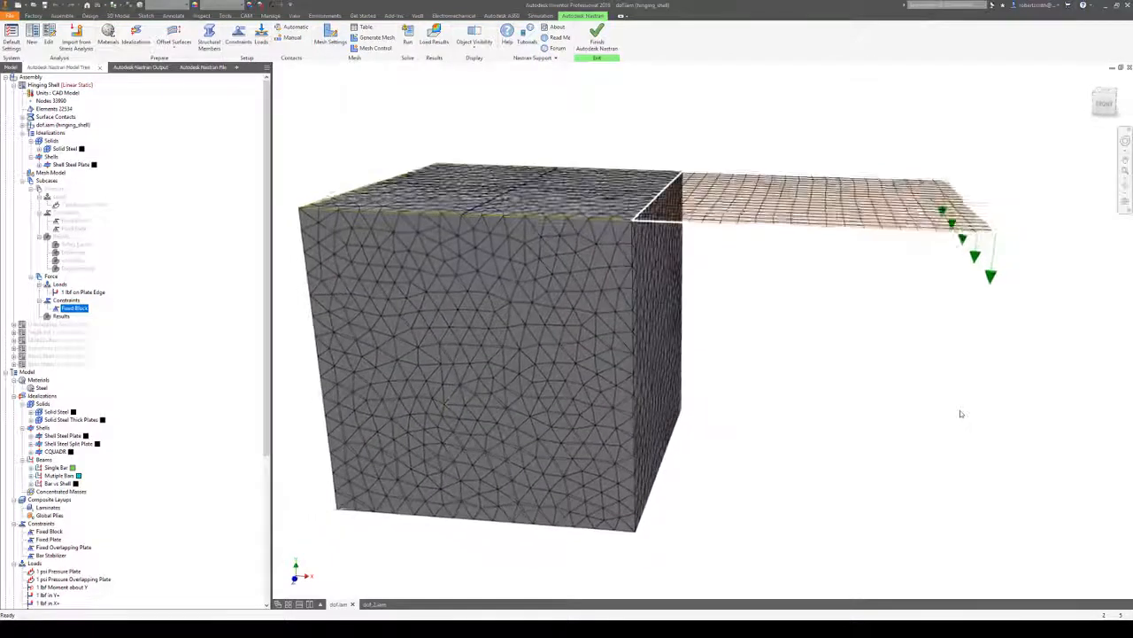
Run the analysis with the Force subcase active and inspect the Nastran output for fatal errors
{"action": "left_click", "coordinate": [410, 43]}
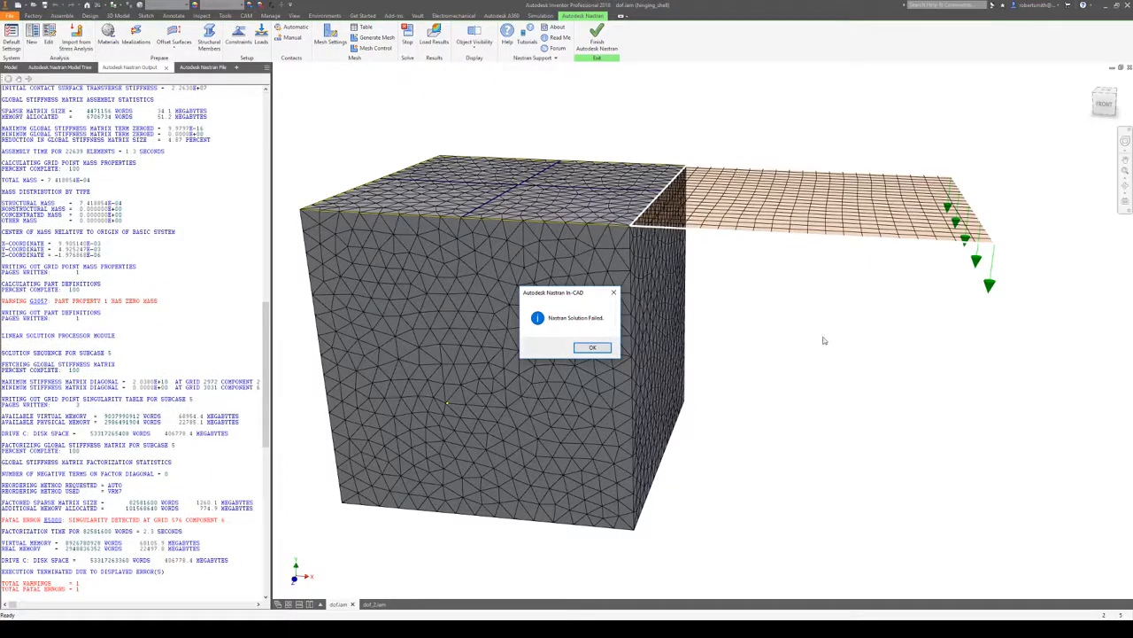
{"action": "left_click", "coordinate": [589, 347]}
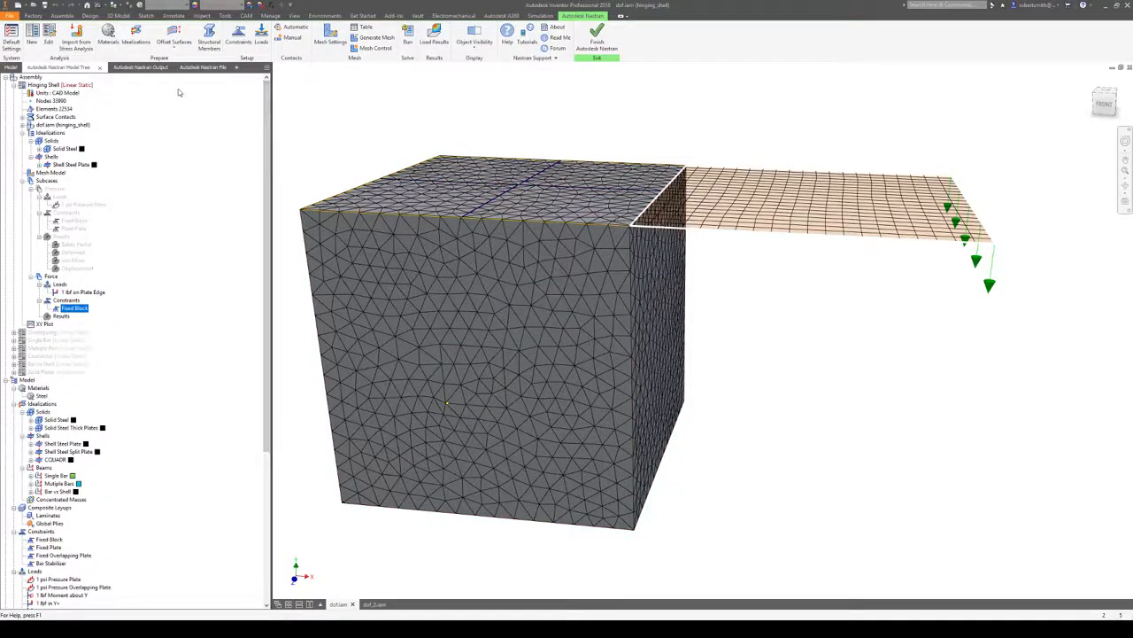
{"action": "left_click", "coordinate": [156, 70]}
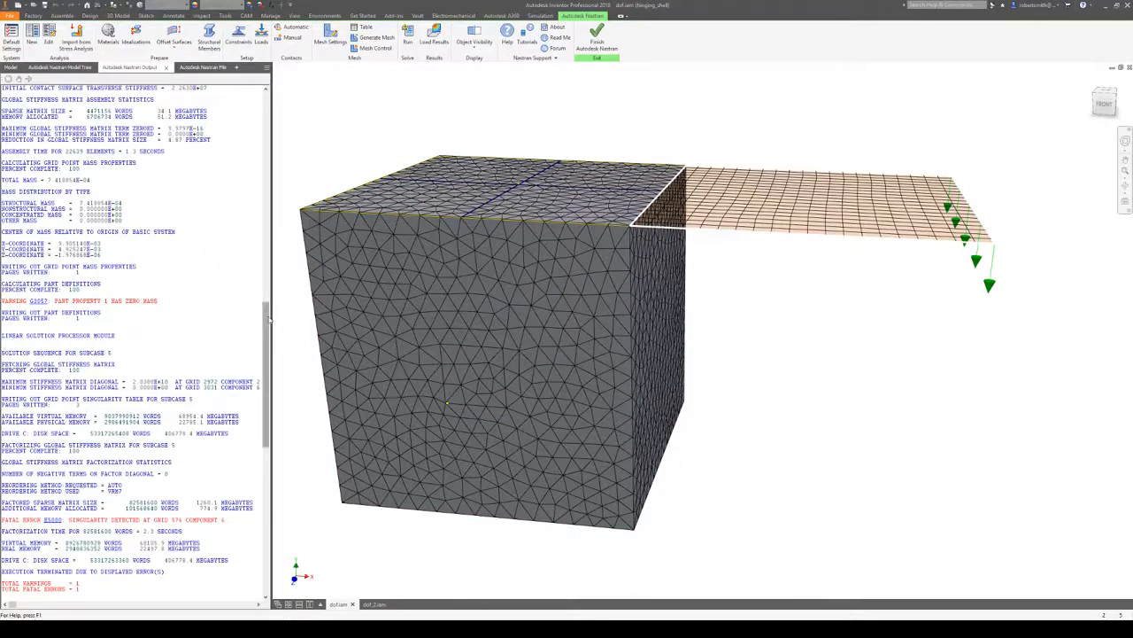
{"action": "left_click_drag", "start_coordinate": [269, 319], "coordinate": [273, 399]}
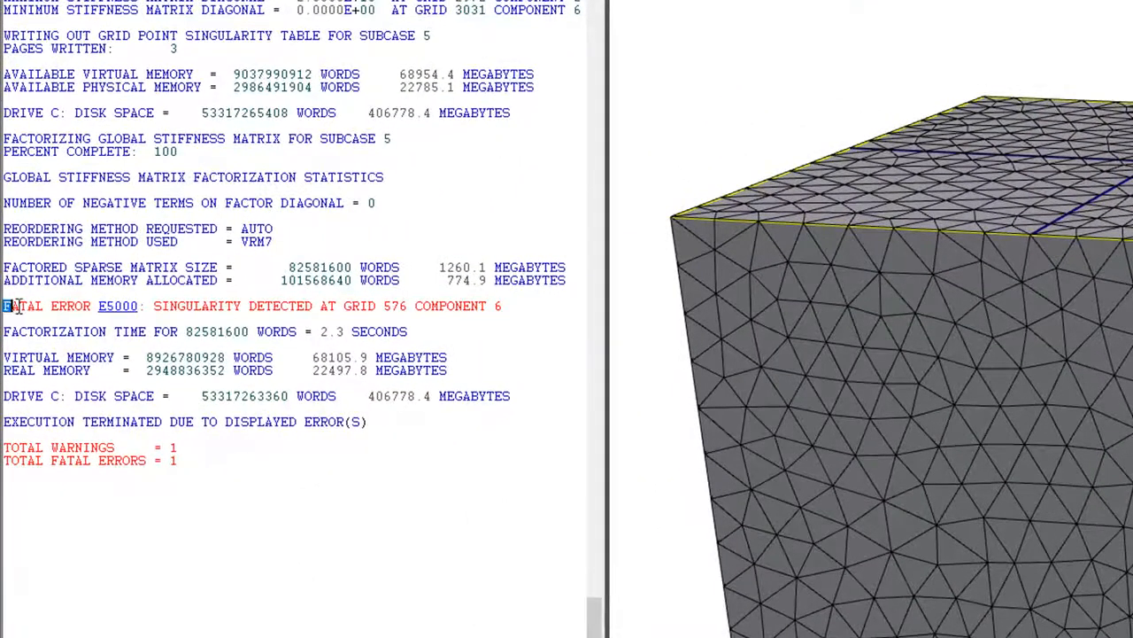
{"action": "left_click_drag", "start_coordinate": [16, 306], "coordinate": [507, 307]}
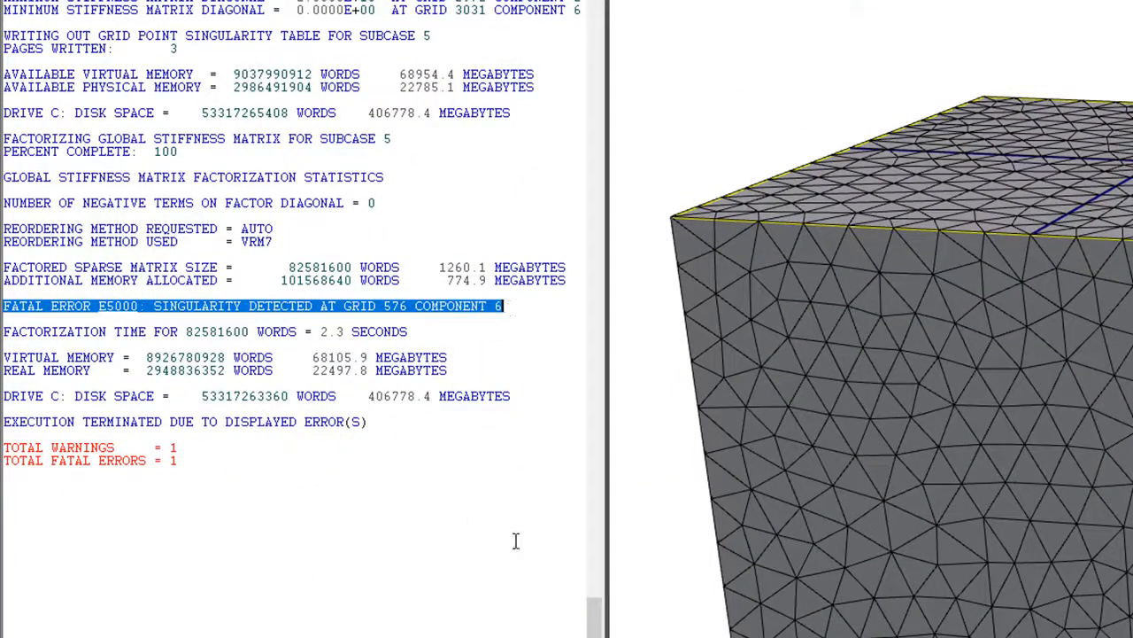
{"action": "left_click", "coordinate": [511, 362]}
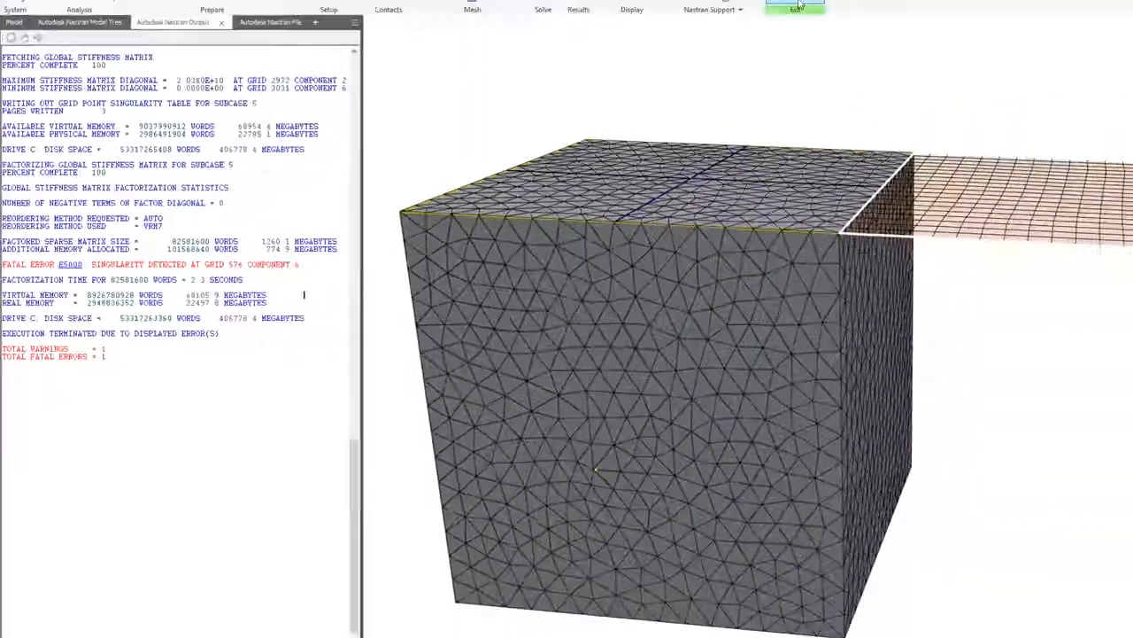
Leave the Nastran environment, suppress the plate's Mate:19 constraint and swing the plate about its shared edge with the block
{"action": "left_click", "coordinate": [797, 7]}
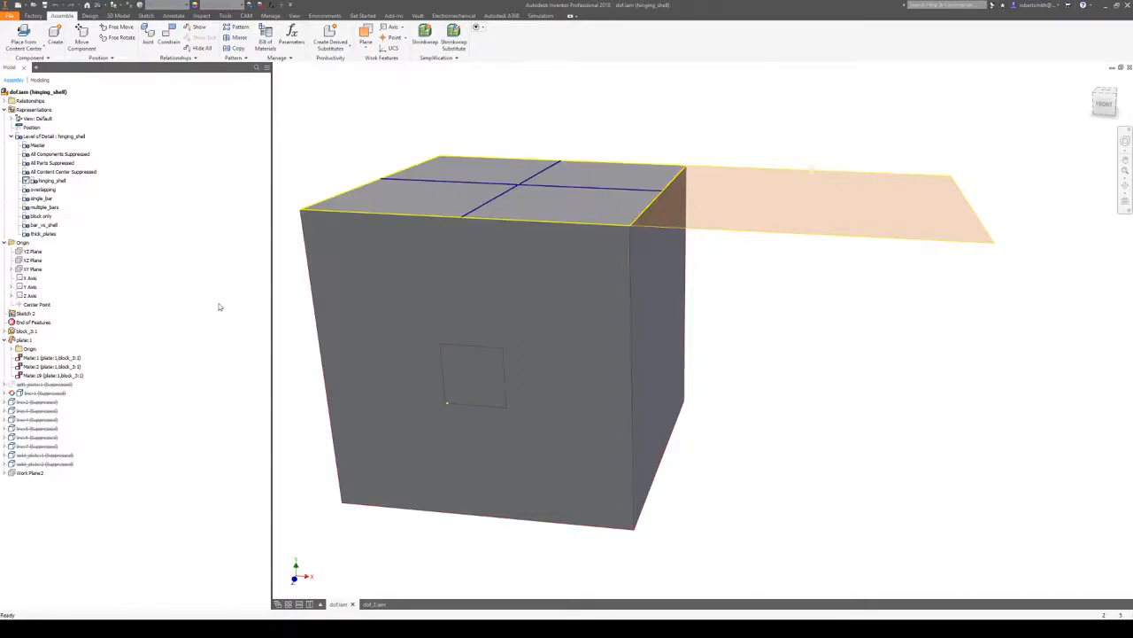
{"action": "right_click", "coordinate": [72, 377]}
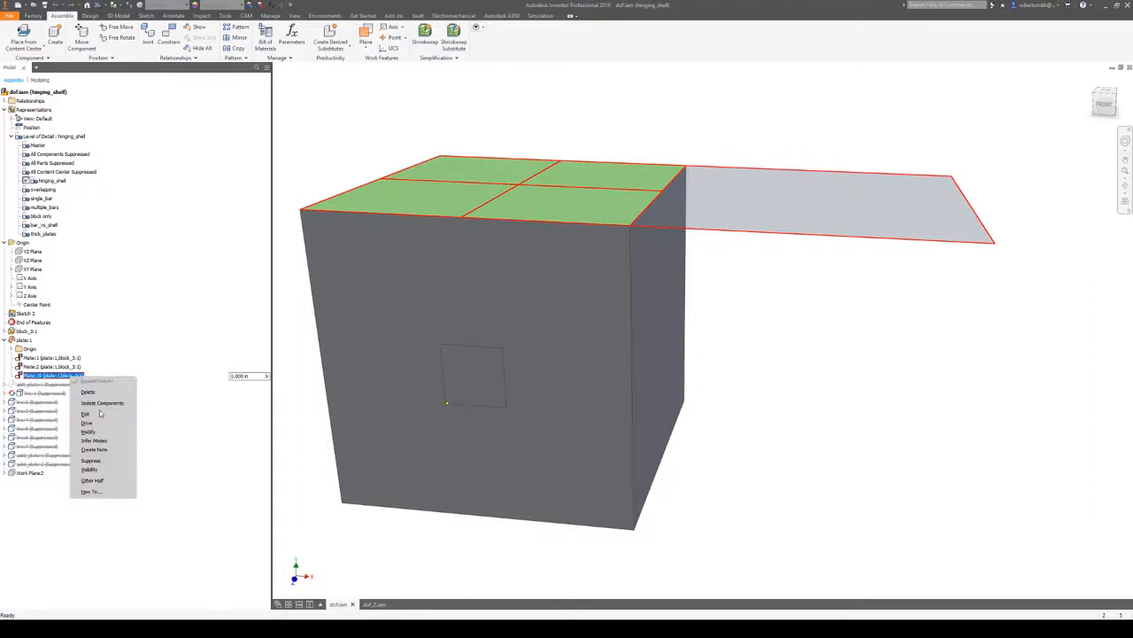
{"action": "left_click", "coordinate": [100, 460]}
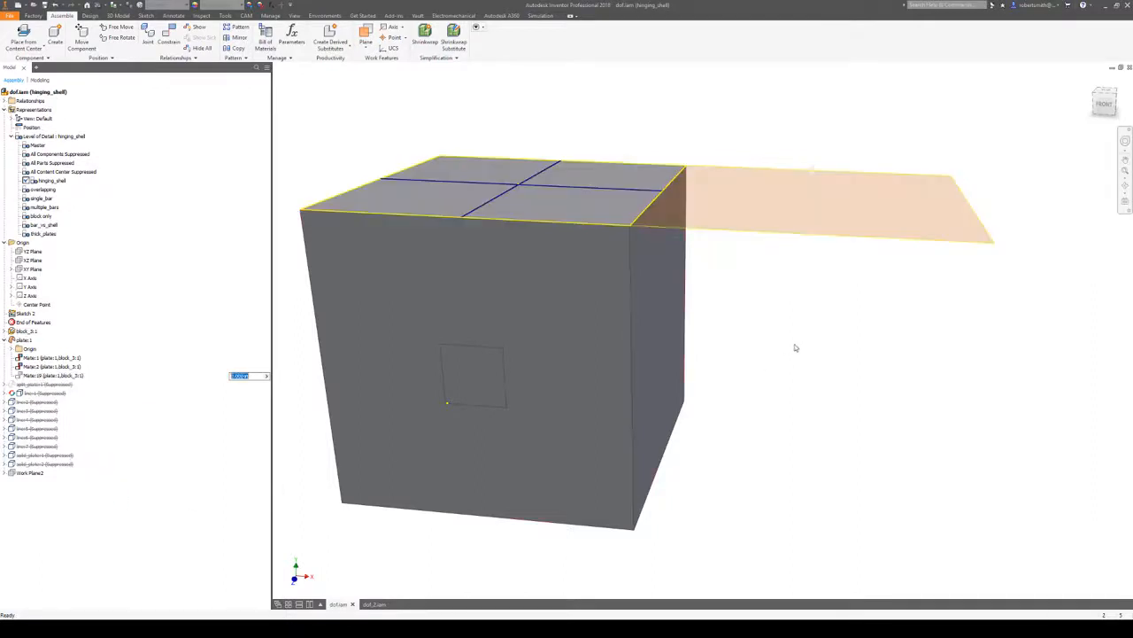
{"action": "left_click_drag", "start_coordinate": [857, 234], "coordinate": [847, 262]}
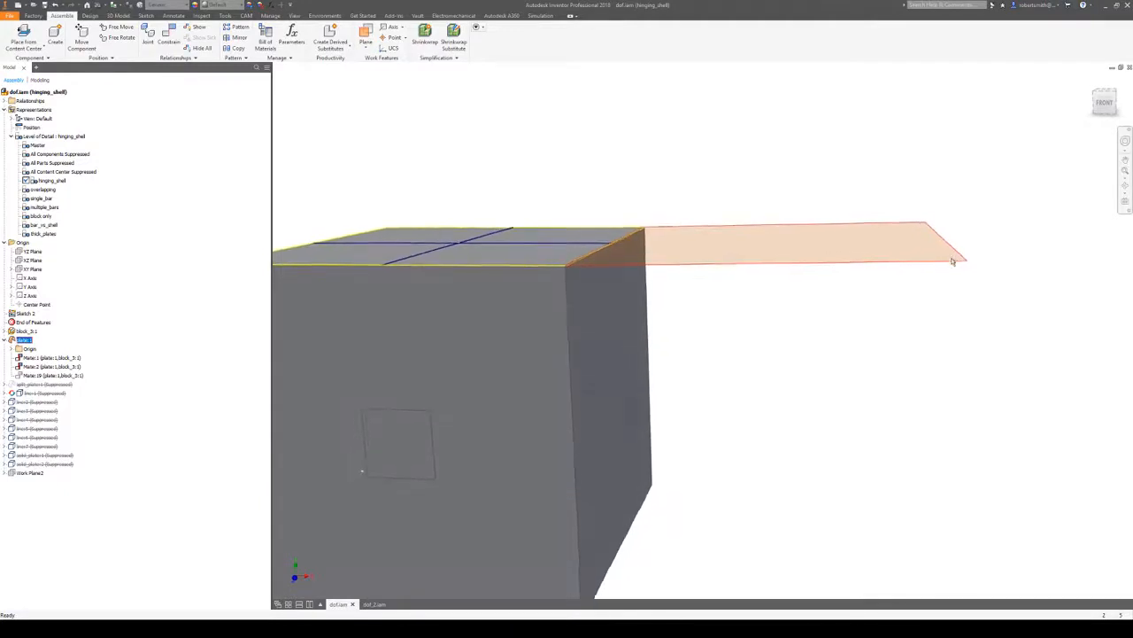
{"action": "left_click_drag", "start_coordinate": [974, 259], "coordinate": [957, 347]}
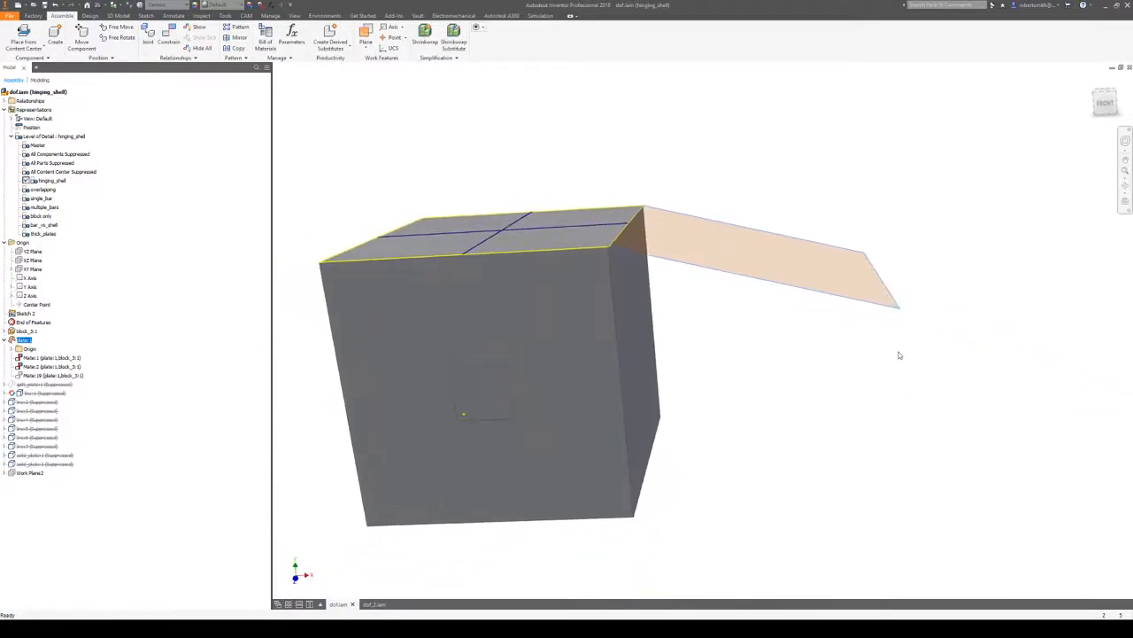
{"action": "left_click_drag", "start_coordinate": [892, 301], "coordinate": [668, 240]}
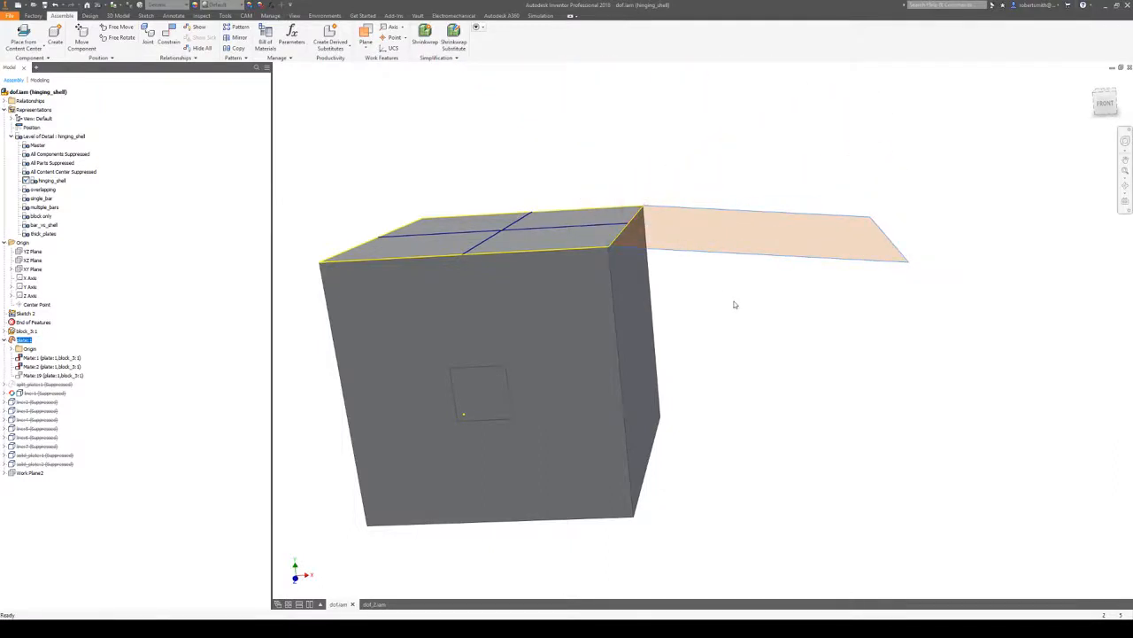
Unsuppress the plate's Mate:19 constraint and return to the Nastran environment
{"action": "right_click", "coordinate": [74, 376]}
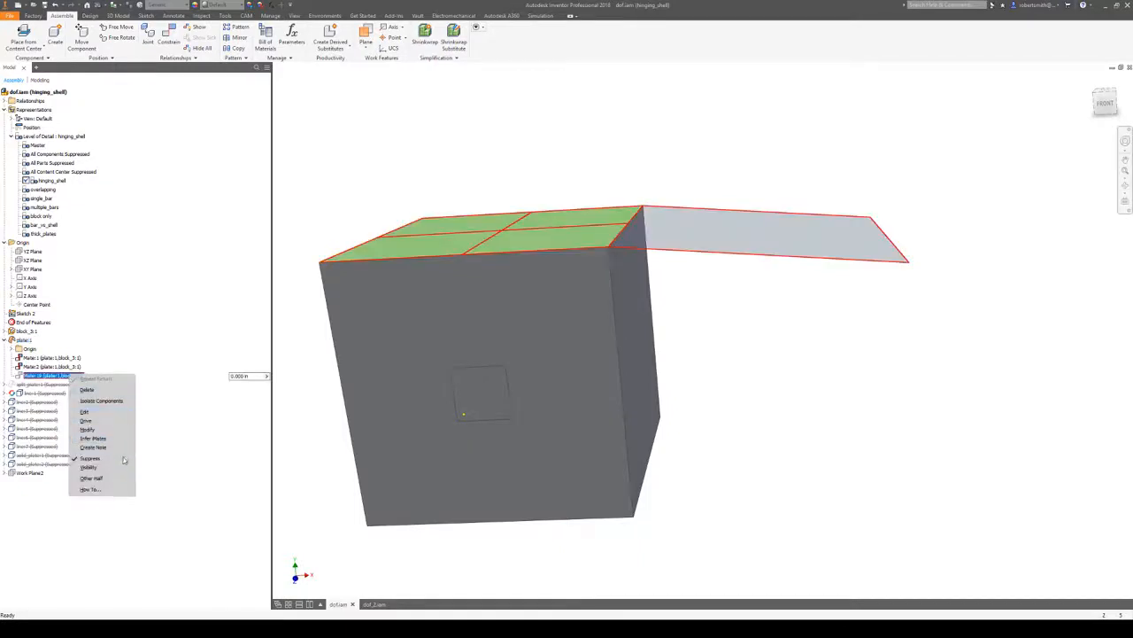
{"action": "left_click", "coordinate": [90, 457]}
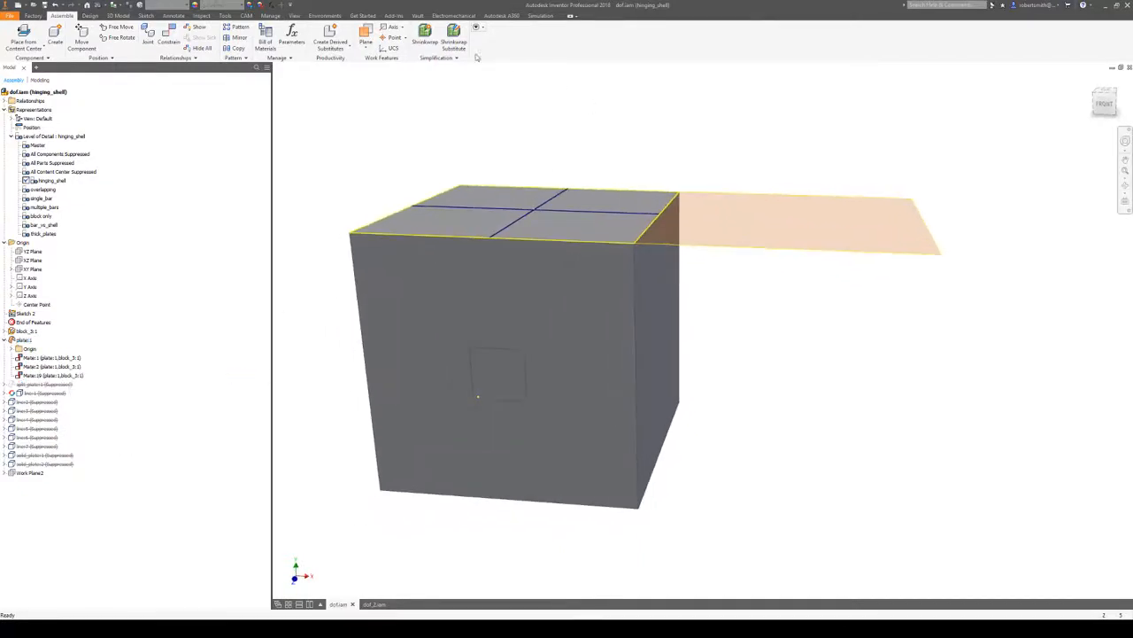
{"action": "left_click", "coordinate": [324, 15]}
{"action": "left_click", "coordinate": [251, 36]}
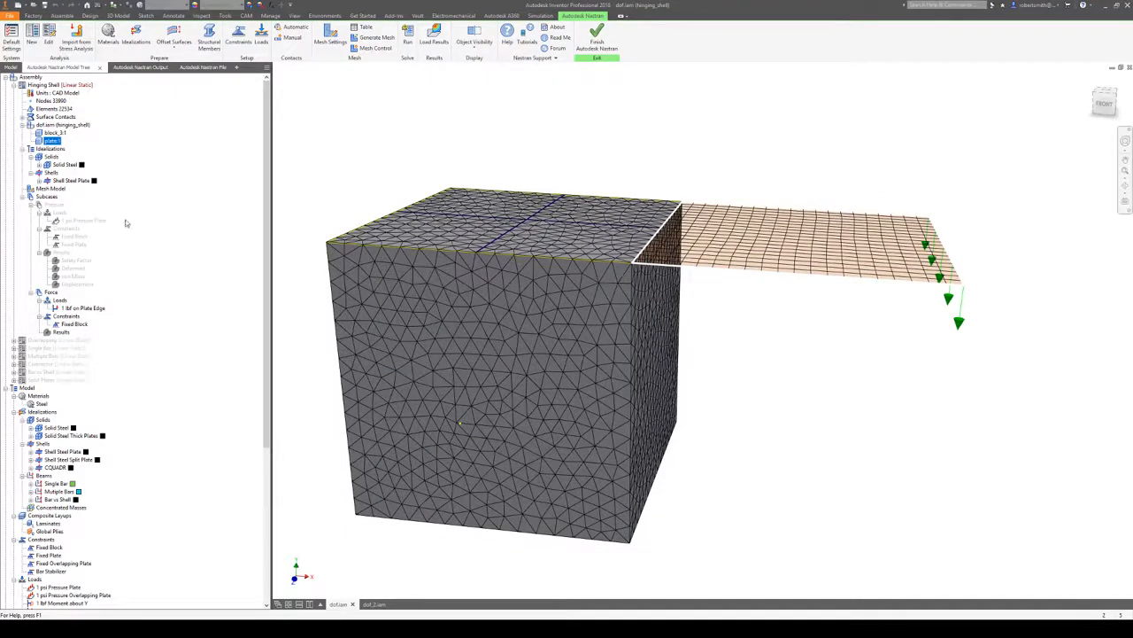
Activate the Pressure subcase and deactivate the Force subcase in the Hinging Shell analysis
{"action": "left_click", "coordinate": [52, 205]}
{"action": "right_click", "coordinate": [53, 207]}
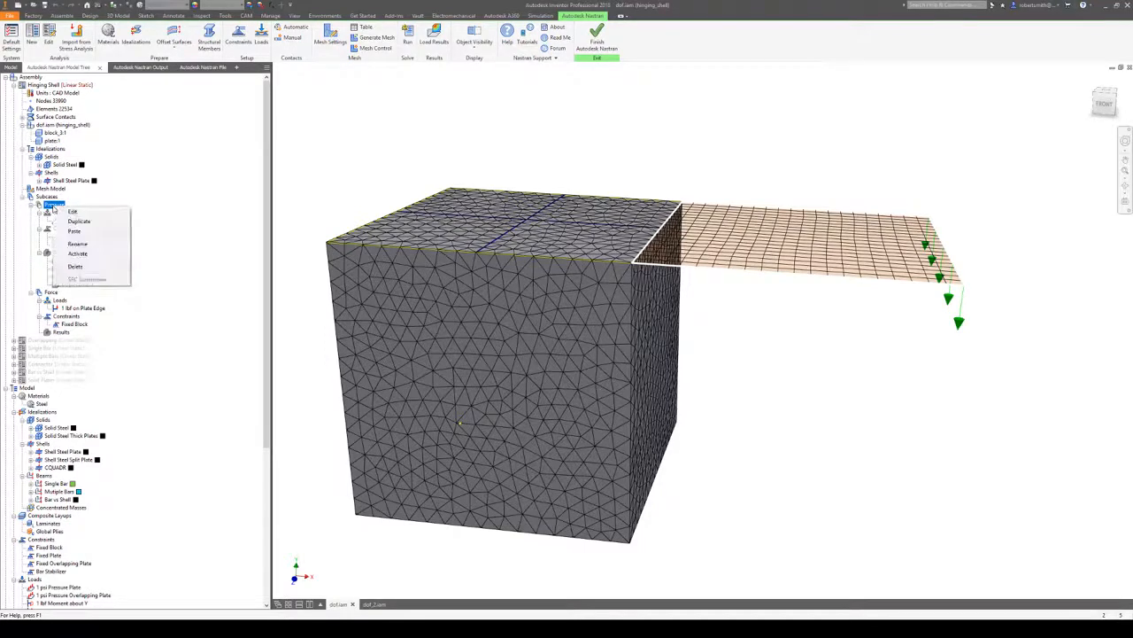
{"action": "left_click", "coordinate": [98, 255]}
{"action": "left_click", "coordinate": [53, 293]}
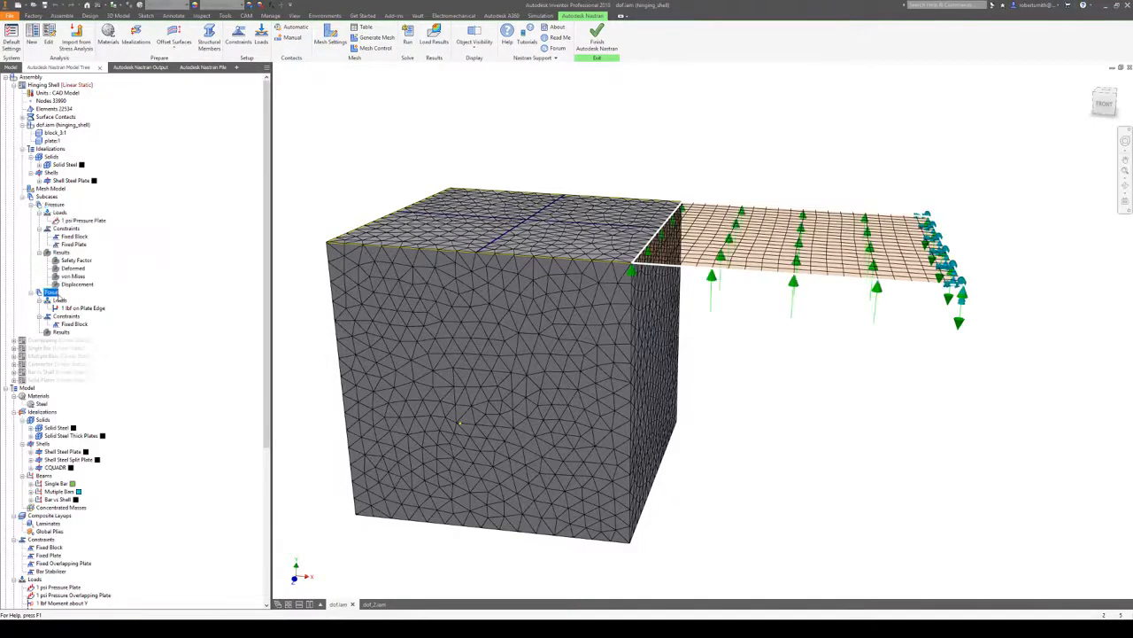
{"action": "right_click", "coordinate": [54, 295]}
{"action": "left_click", "coordinate": [78, 341]}
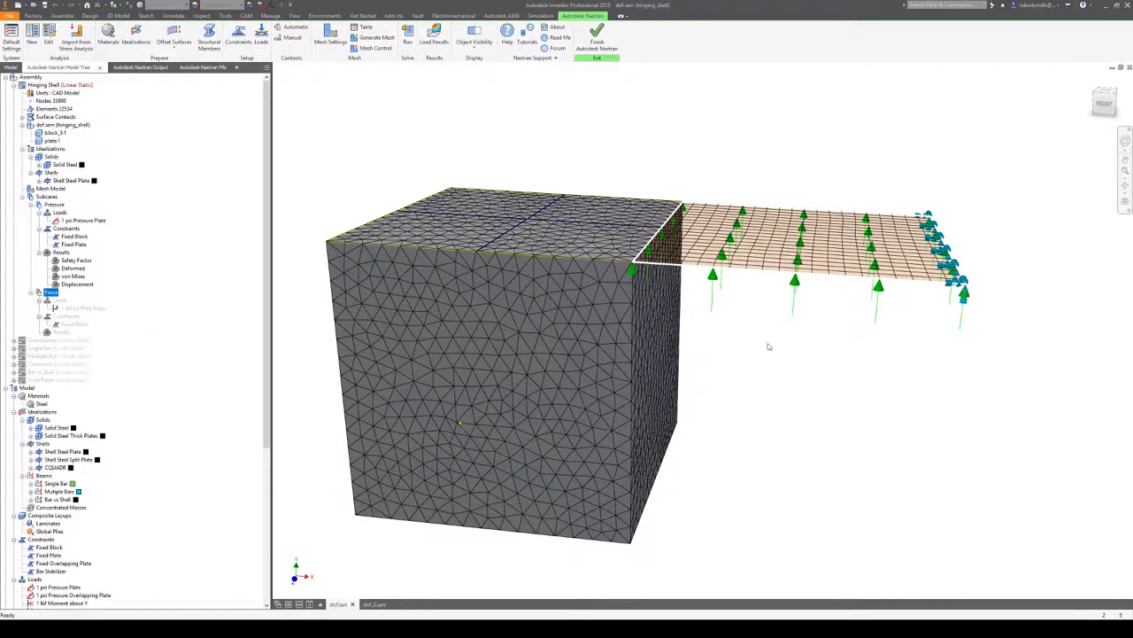
Run the Hinging Shell analysis for the Pressure subcase
{"action": "scroll", "coordinate": [805, 354], "scroll_direction": "up", "scroll_amount": 3}
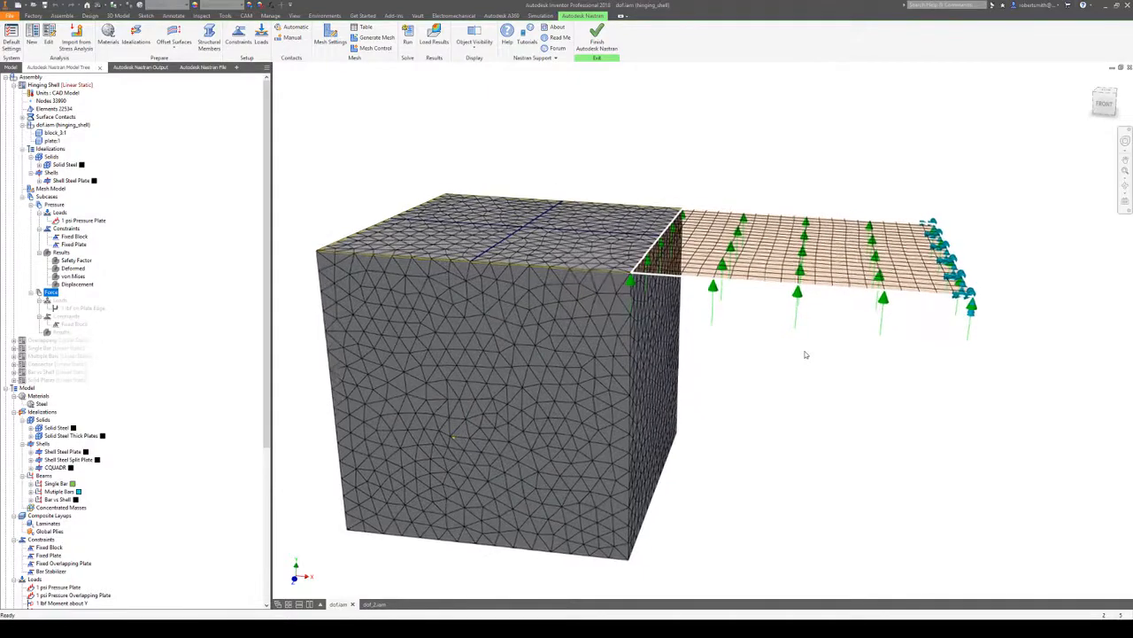
{"action": "scroll", "coordinate": [805, 354], "scroll_direction": "up", "scroll_amount": 3}
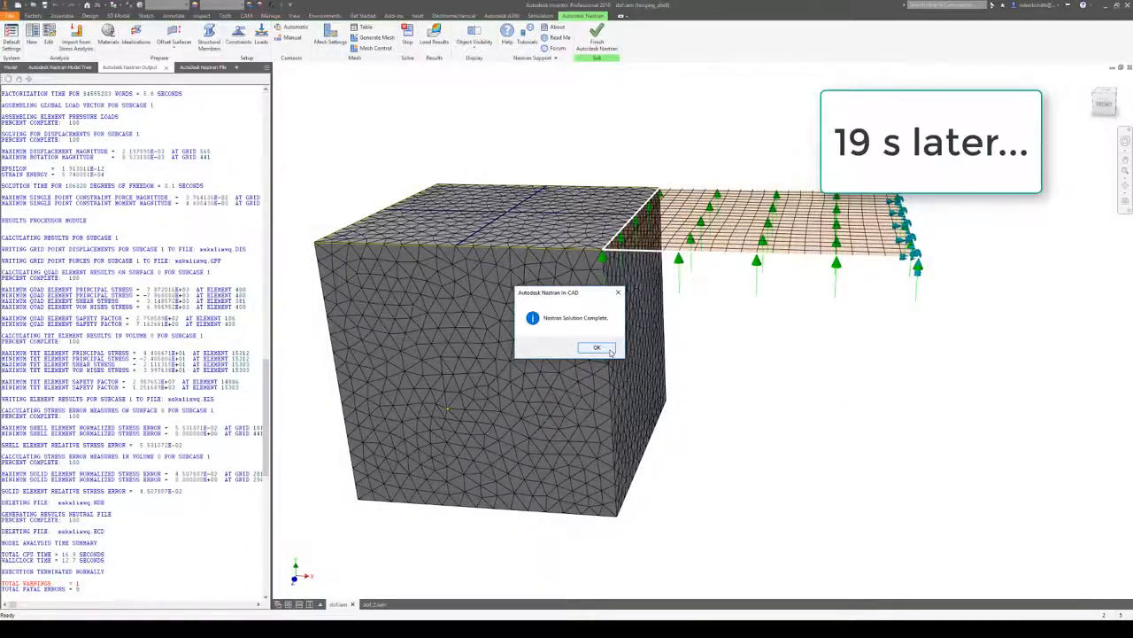
{"action": "left_click", "coordinate": [607, 351]}
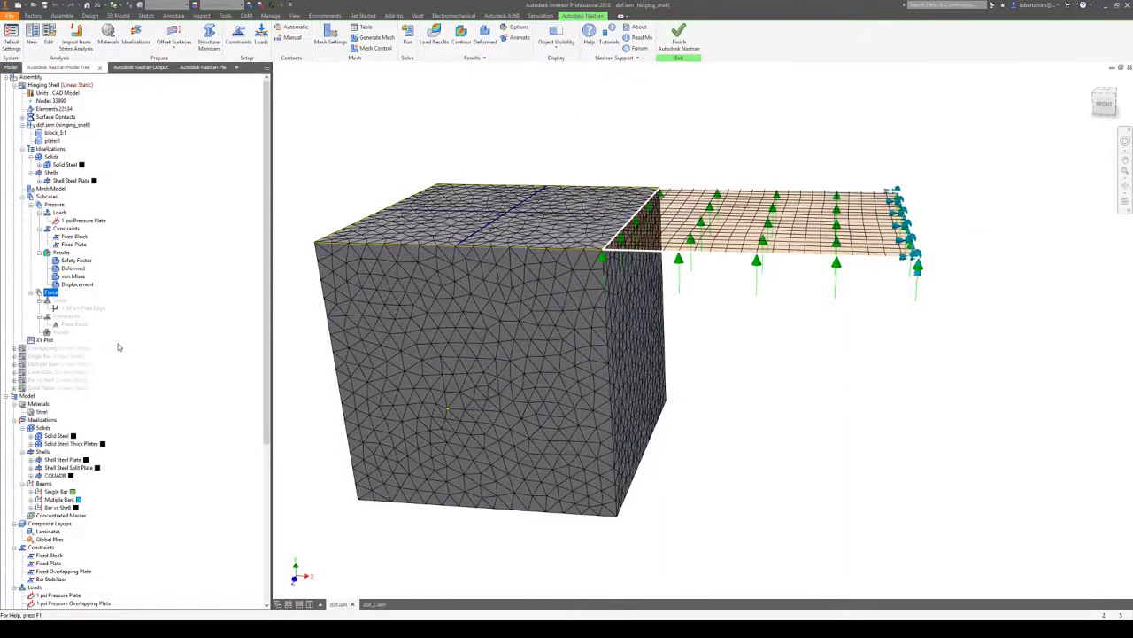
Animate the Displacement result of the Pressure subcase to examine the plate's deformation, and end the animation
{"action": "left_click", "coordinate": [73, 269]}
{"action": "right_click", "coordinate": [89, 284]}
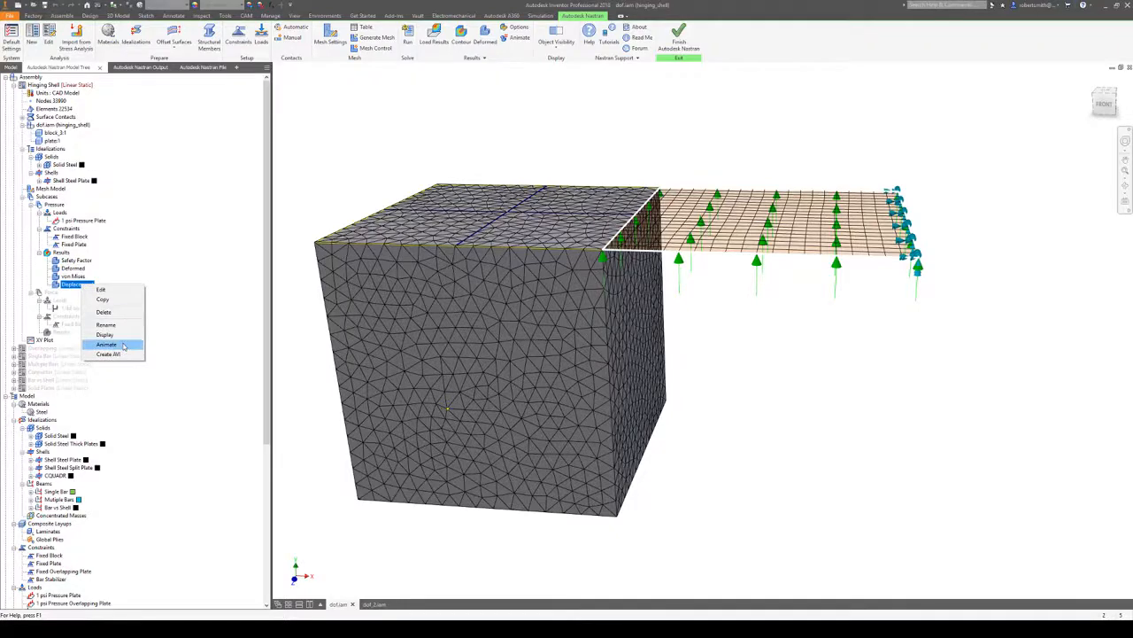
{"action": "left_click", "coordinate": [123, 347]}
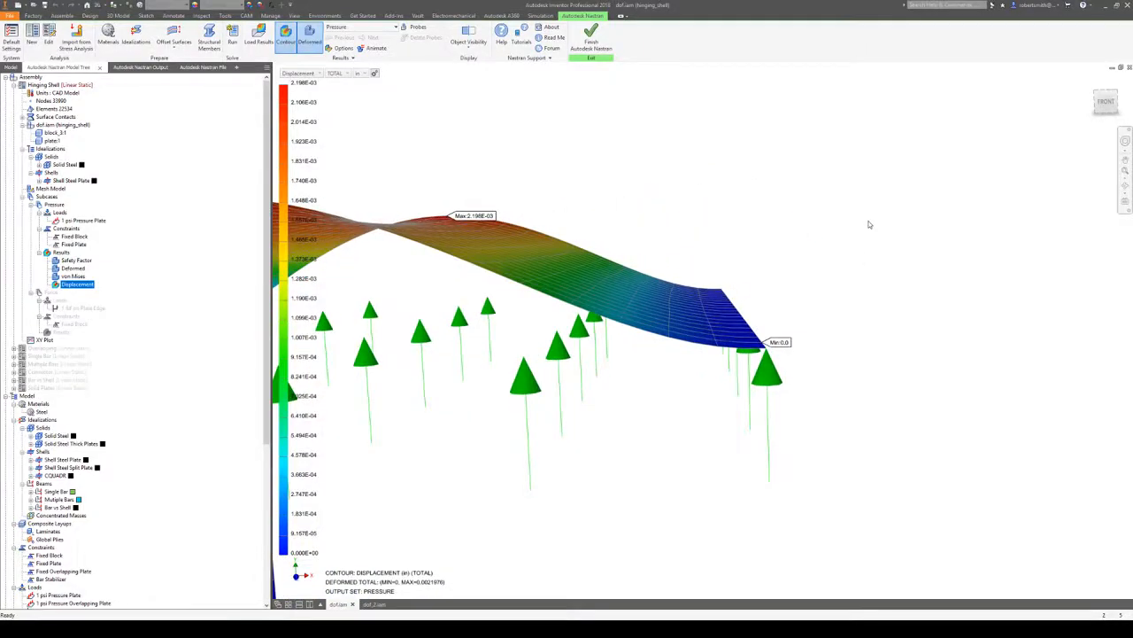
{"action": "left_click", "coordinate": [371, 50]}
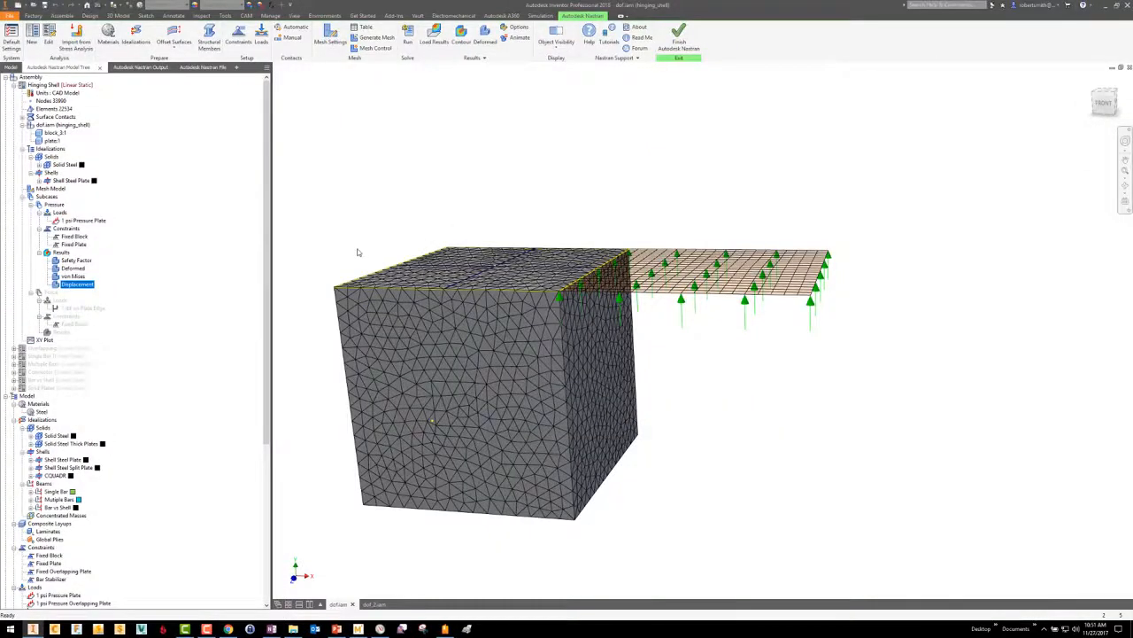
Activate the Solid Plates analysis and examine the mesh where the thick plate meets the block
{"action": "right_click", "coordinate": [64, 390]}
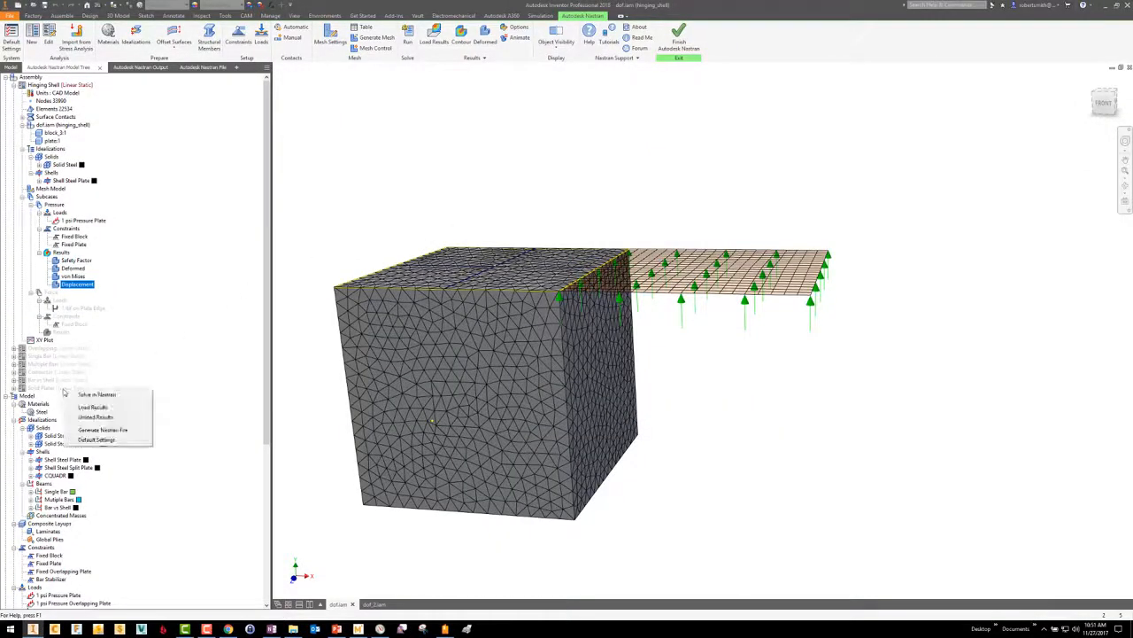
{"action": "right_click", "coordinate": [50, 390]}
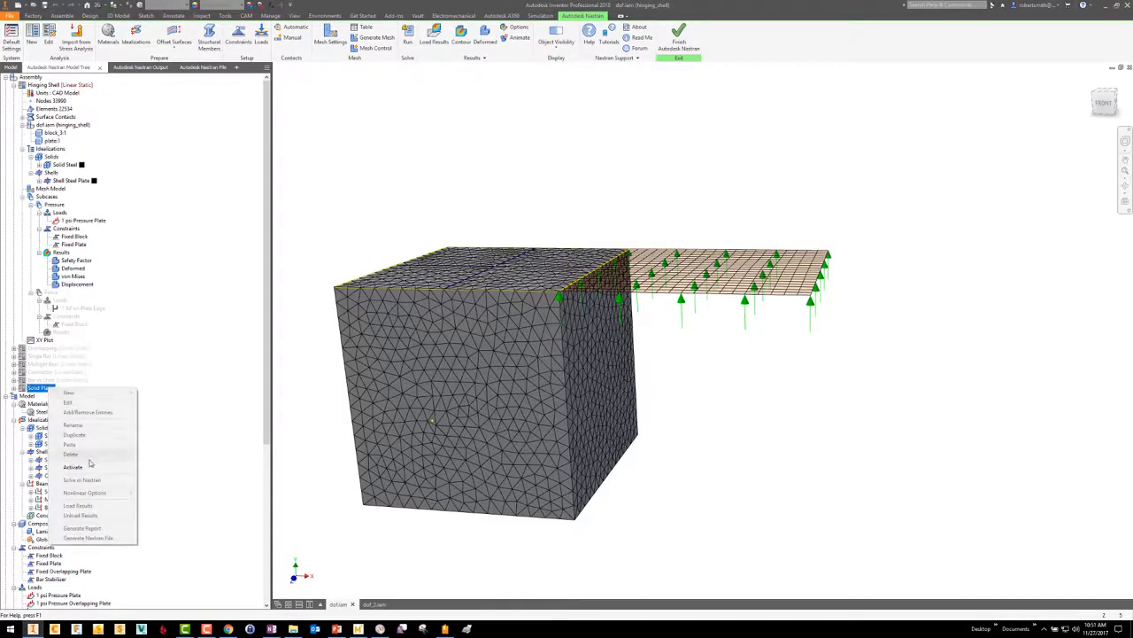
{"action": "left_click", "coordinate": [89, 466]}
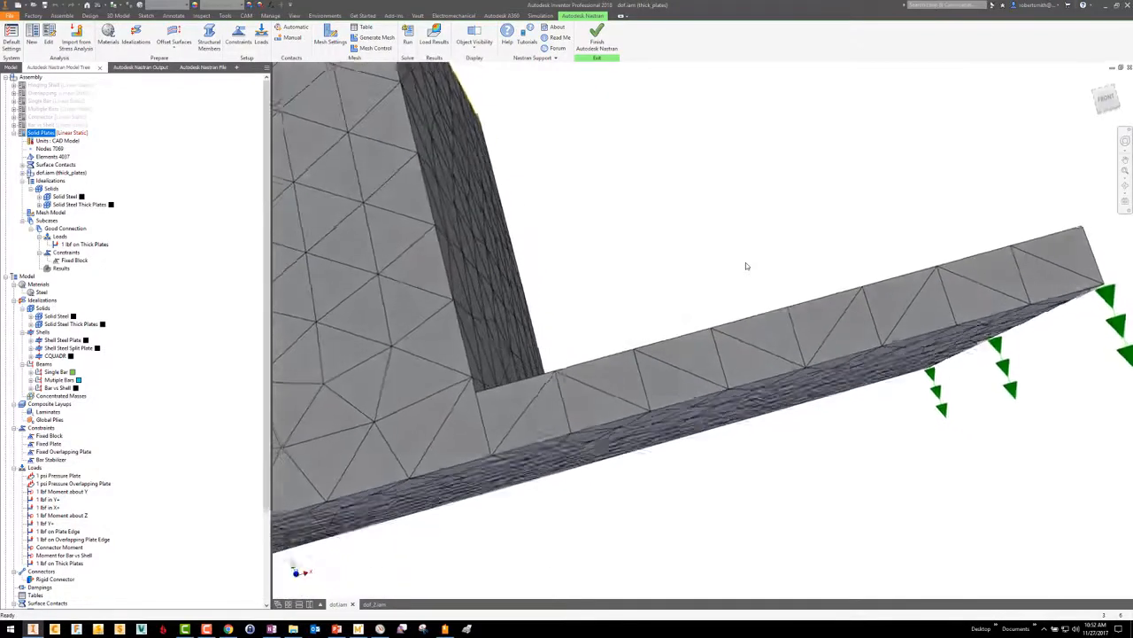
{"action": "middle_click_drag", "start_coordinate": [834, 478], "coordinate": [741, 549], "text": "shift"}
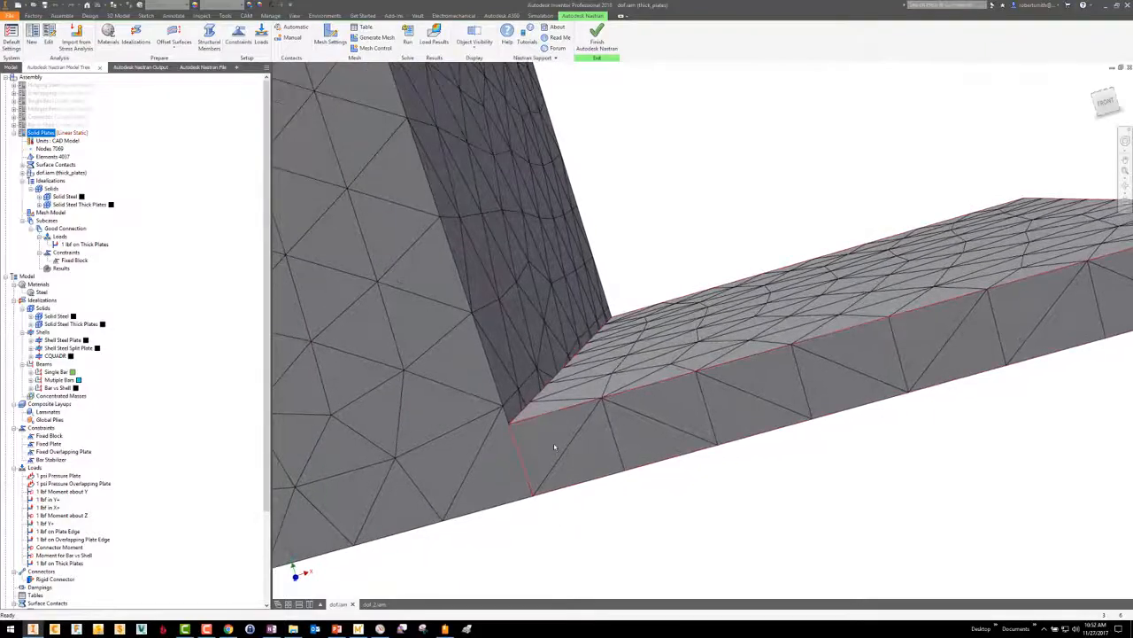
{"action": "left_click", "coordinate": [555, 447]}
{"action": "left_click", "coordinate": [473, 479]}
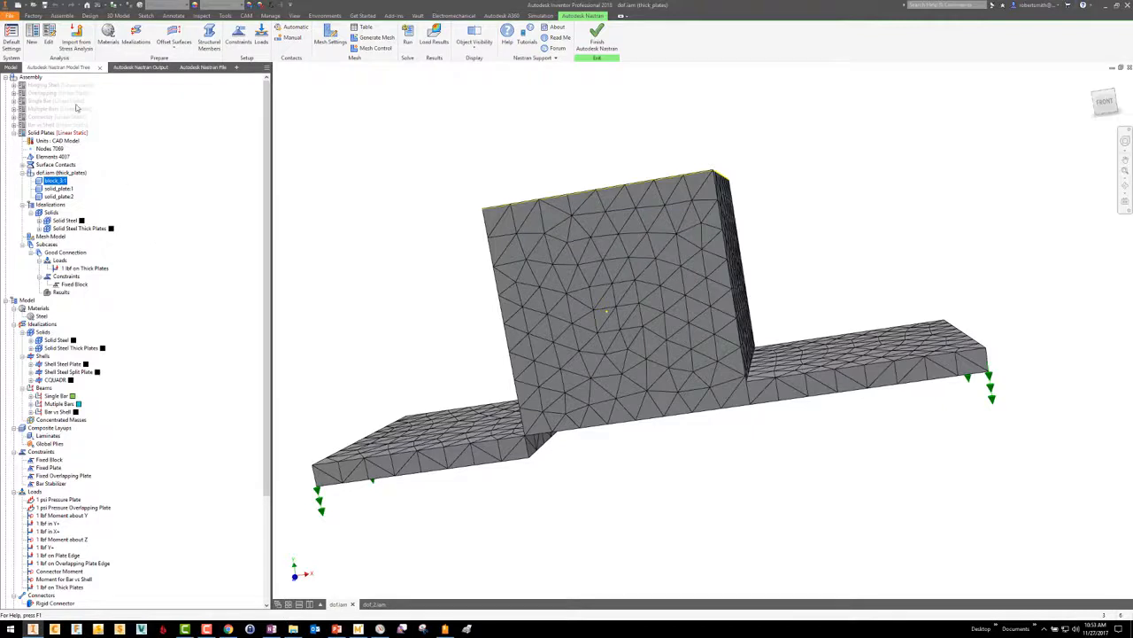
Activate the Overlapping analysis and toggle the visibility of the constraint symbols to examine the constrained plate edge
{"action": "right_click", "coordinate": [50, 94]}
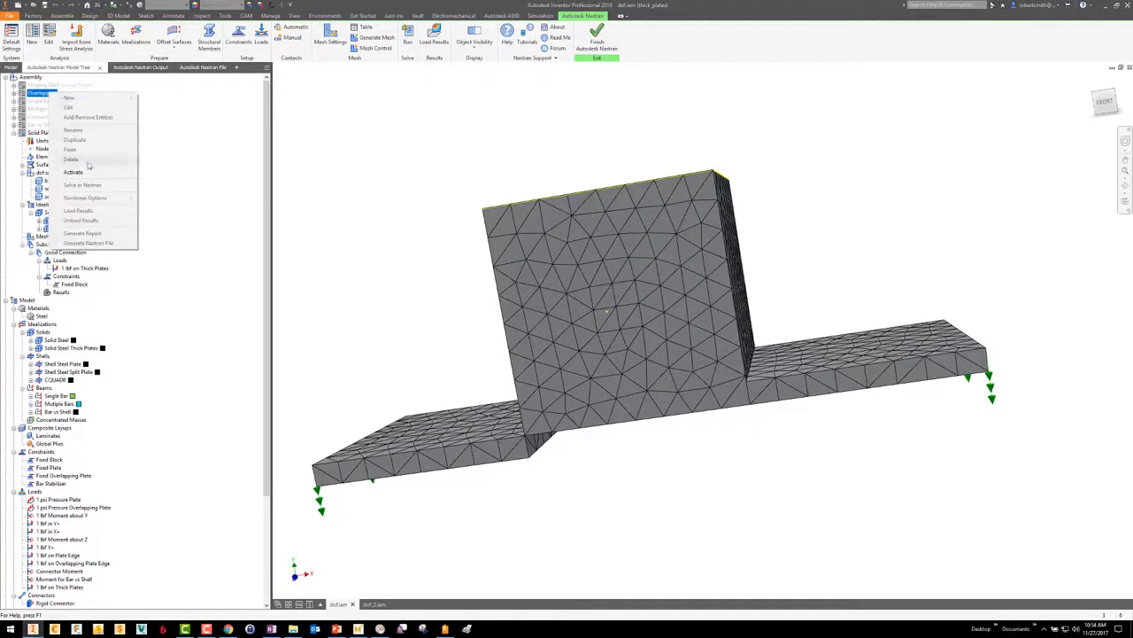
{"action": "left_click", "coordinate": [75, 173]}
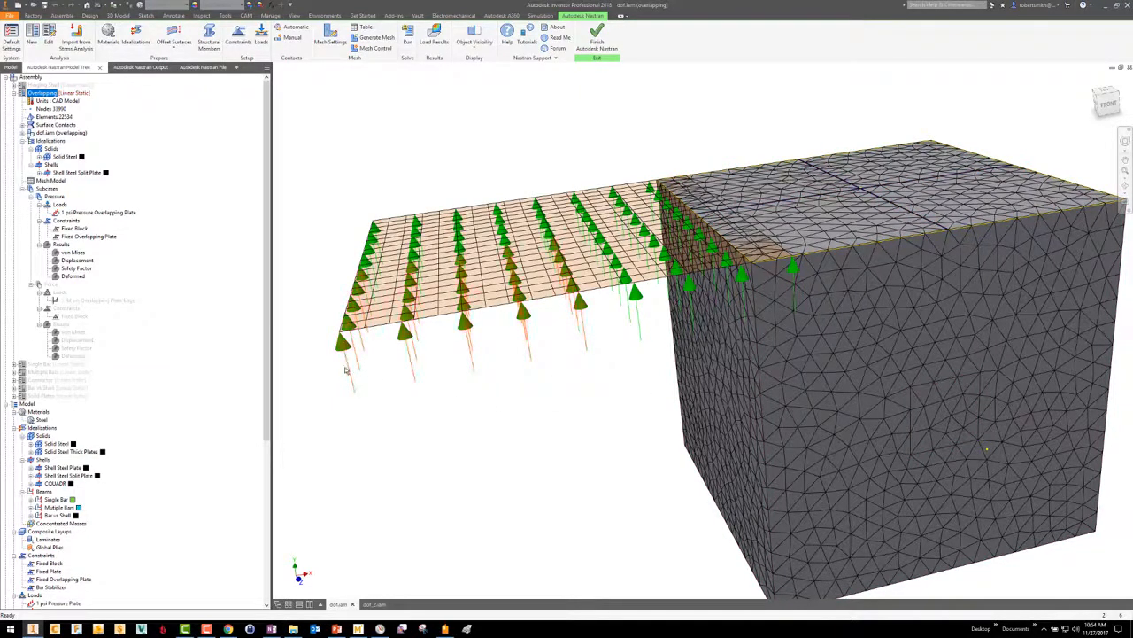
{"action": "left_click", "coordinate": [473, 51]}
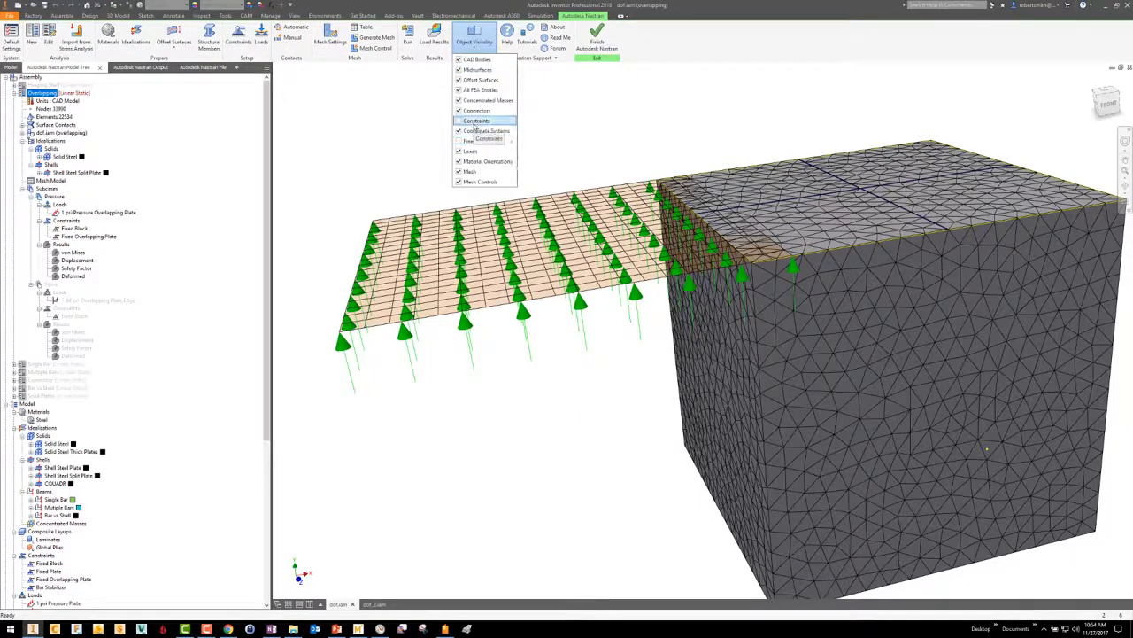
{"action": "left_click", "coordinate": [476, 120]}
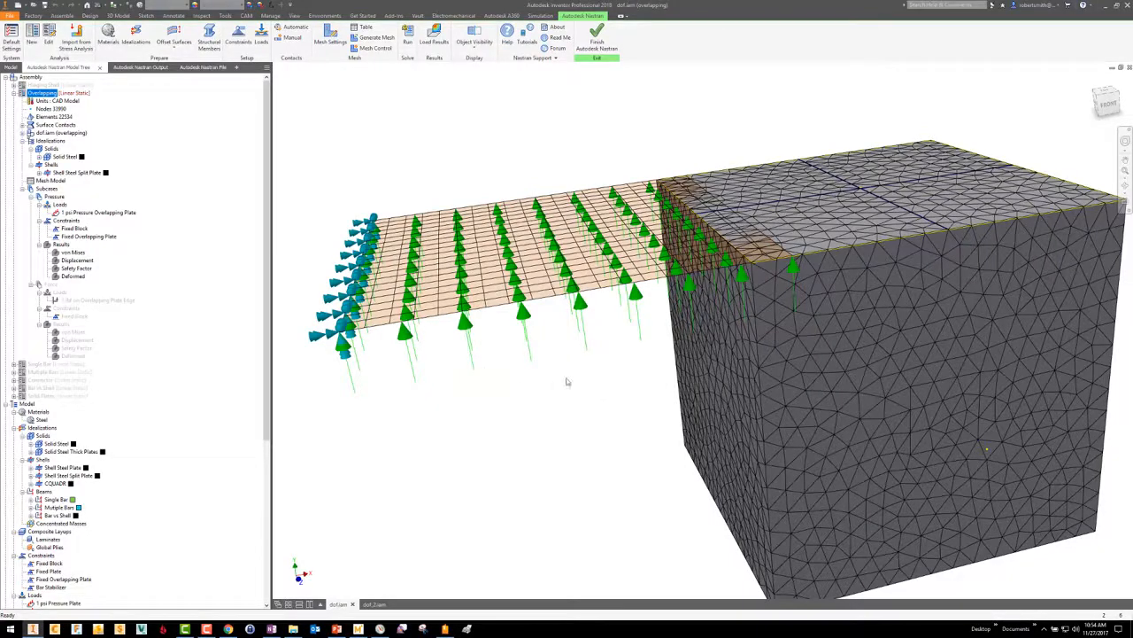
{"action": "scroll", "coordinate": [567, 382], "scroll_direction": "up", "scroll_amount": 5}
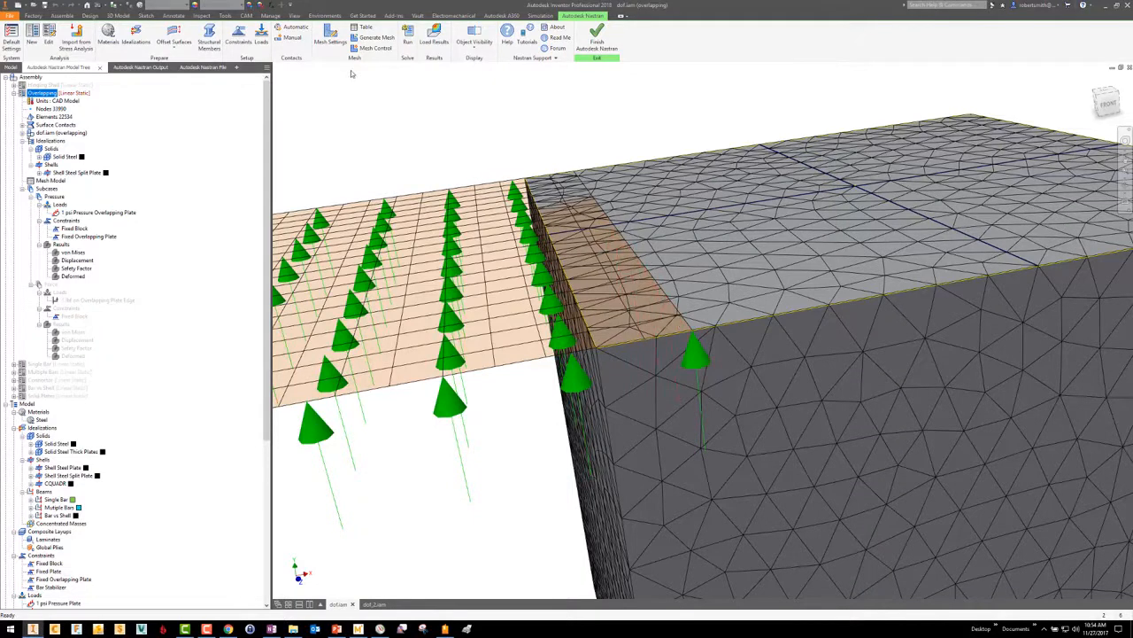
Run the Overlapping analysis and animate the Pressure subcase's Displacement result to examine the plate's deformation, ending the animation when done
{"action": "left_click", "coordinate": [407, 40]}
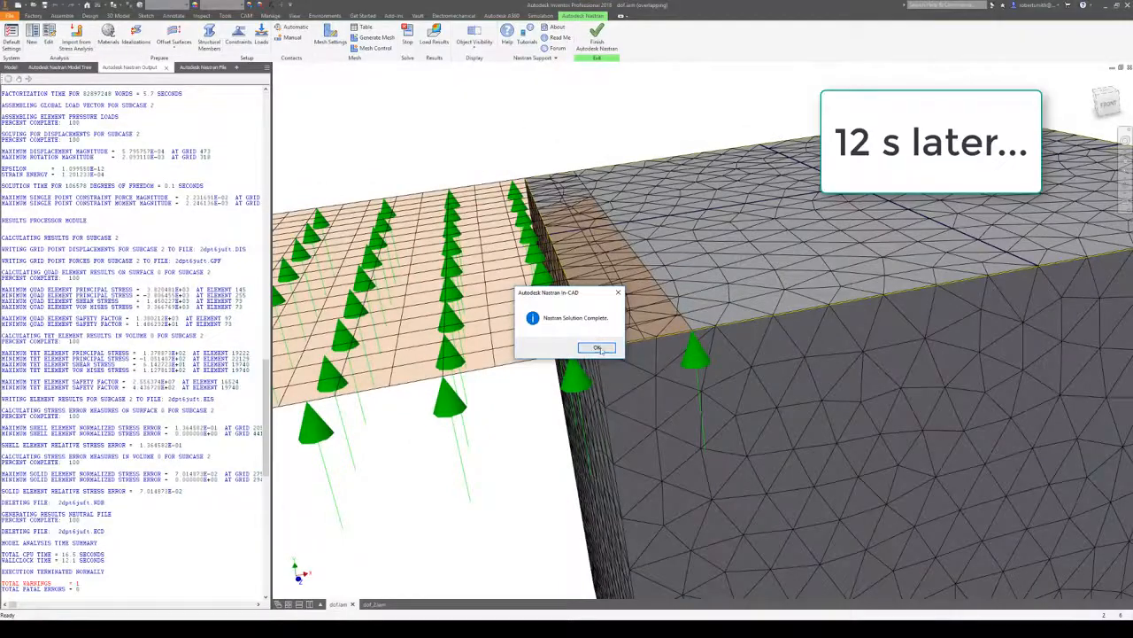
{"action": "left_click", "coordinate": [598, 348]}
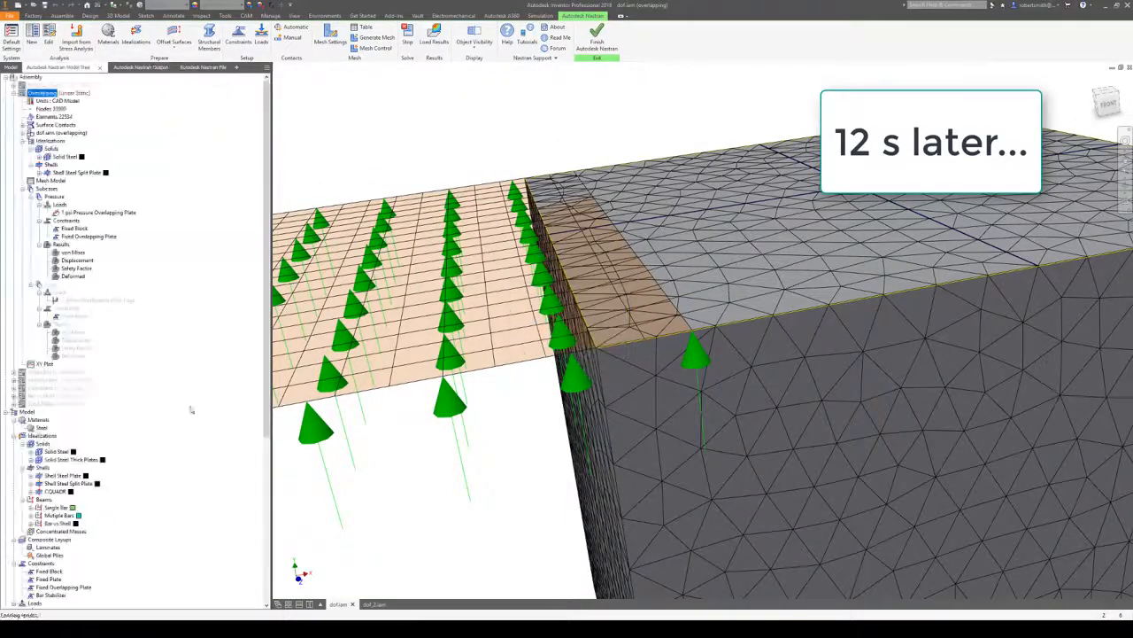
{"action": "right_click", "coordinate": [94, 261]}
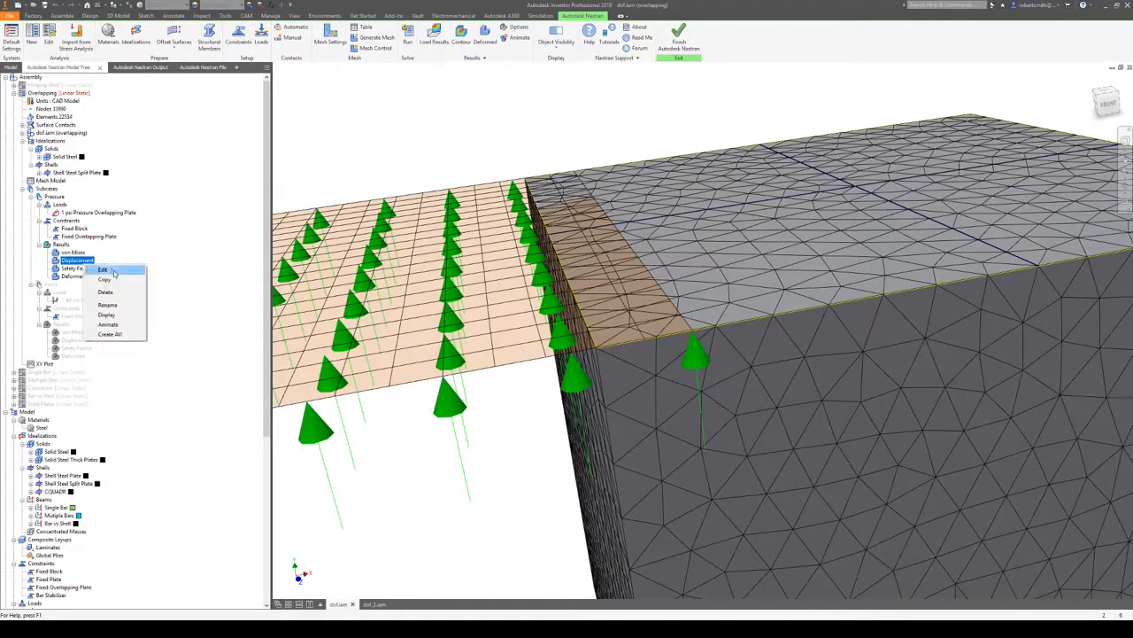
{"action": "left_click", "coordinate": [109, 325]}
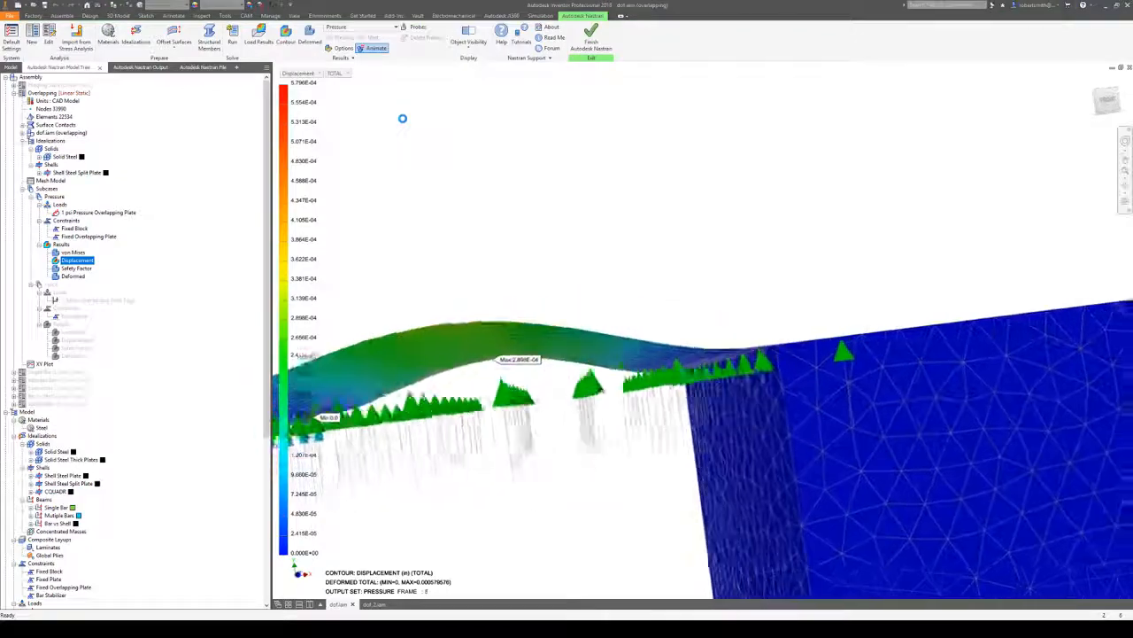
{"action": "left_click", "coordinate": [376, 48]}
Examine the plate arrangements around the block in the dof_2.iam assembly and return to dof.iam
{"action": "left_click", "coordinate": [376, 604]}
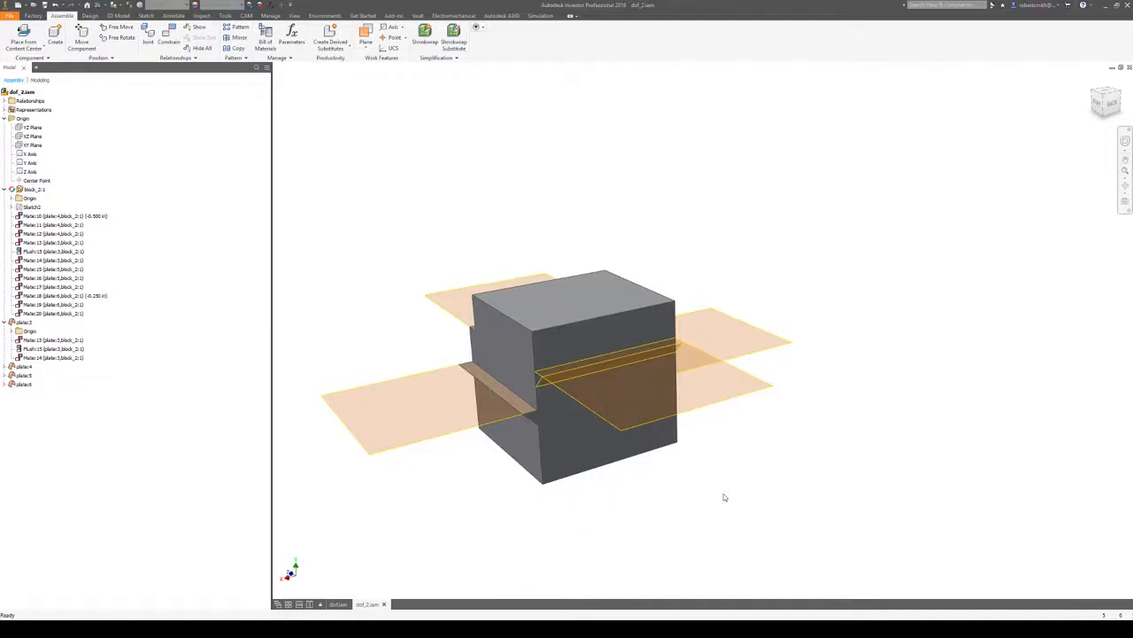
{"action": "left_click", "coordinate": [344, 606]}
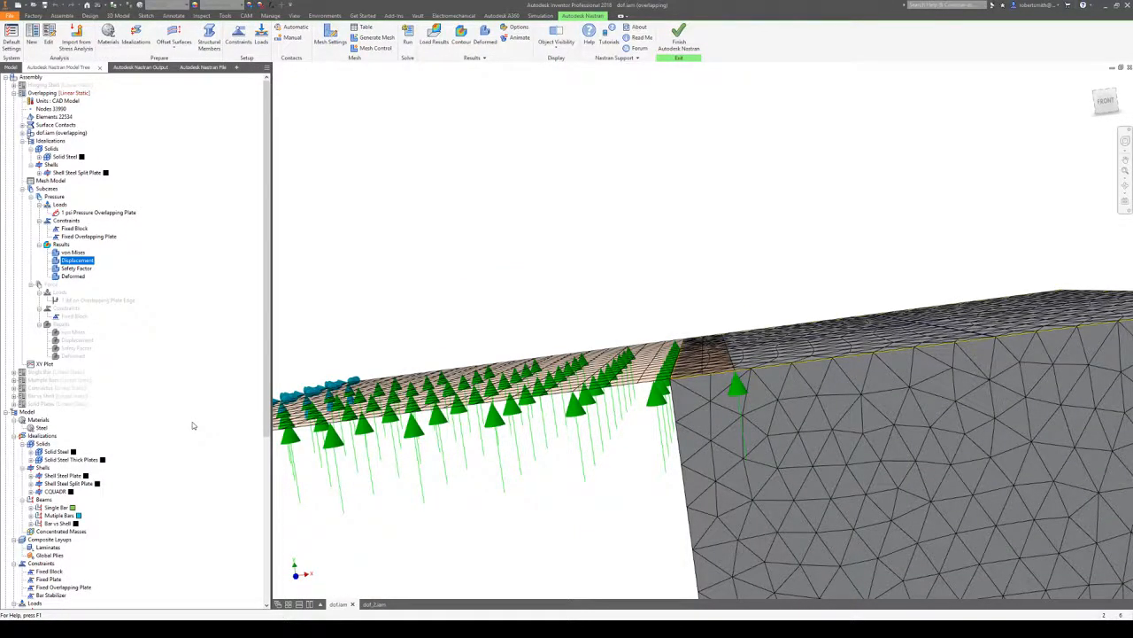
Activate the Single Bar analysis
{"action": "left_click", "coordinate": [41, 372]}
{"action": "right_click", "coordinate": [42, 378]}
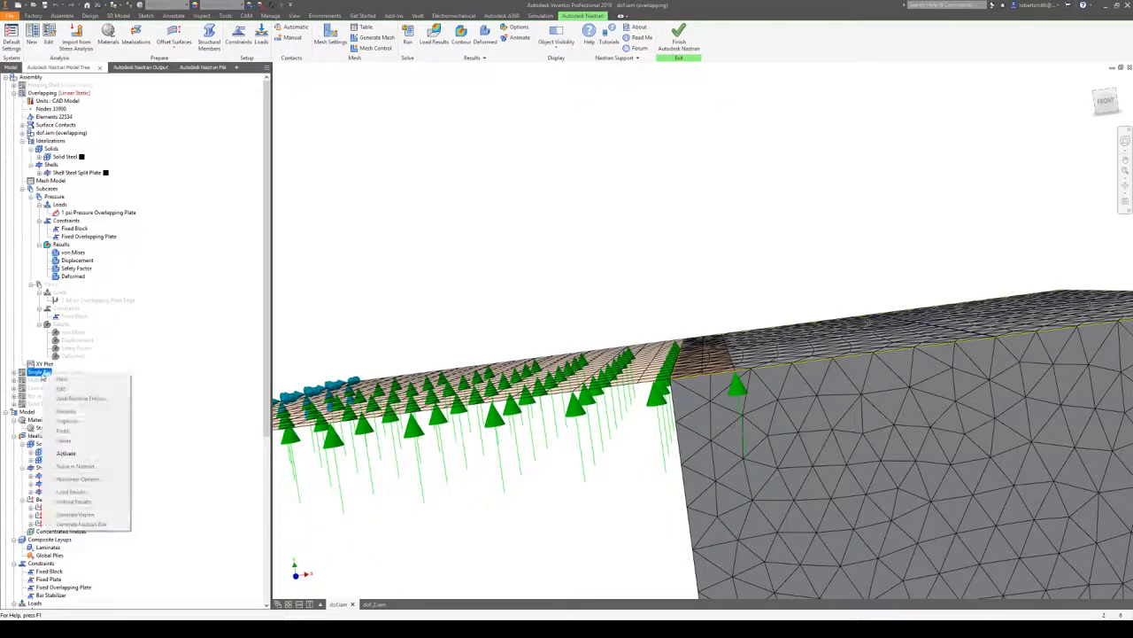
{"action": "left_click", "coordinate": [89, 452]}
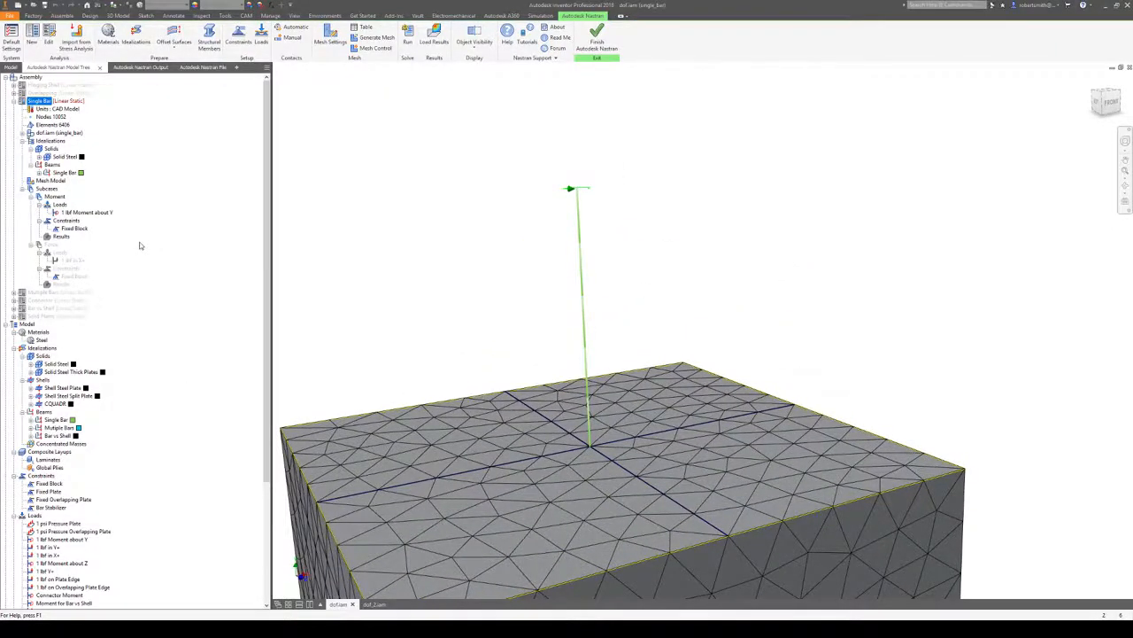
Open the Single Bar idealization for editing and review its line element type options, keeping Bar
{"action": "left_click", "coordinate": [71, 175]}
{"action": "double_click", "coordinate": [71, 175]}
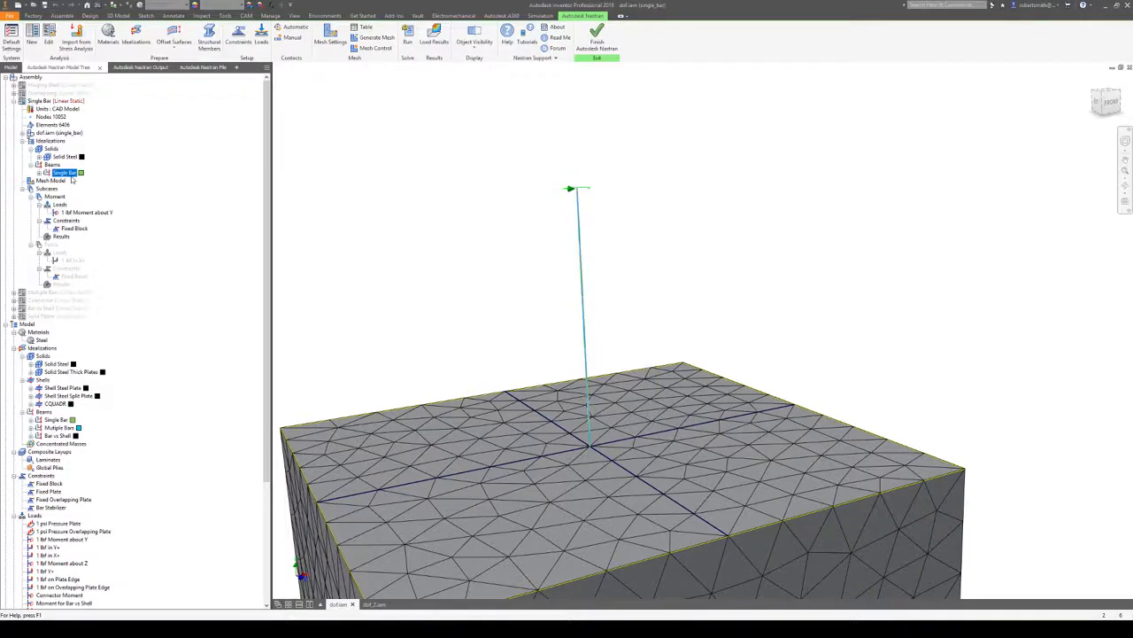
{"action": "left_click_drag", "start_coordinate": [306, 182], "coordinate": [378, 173]}
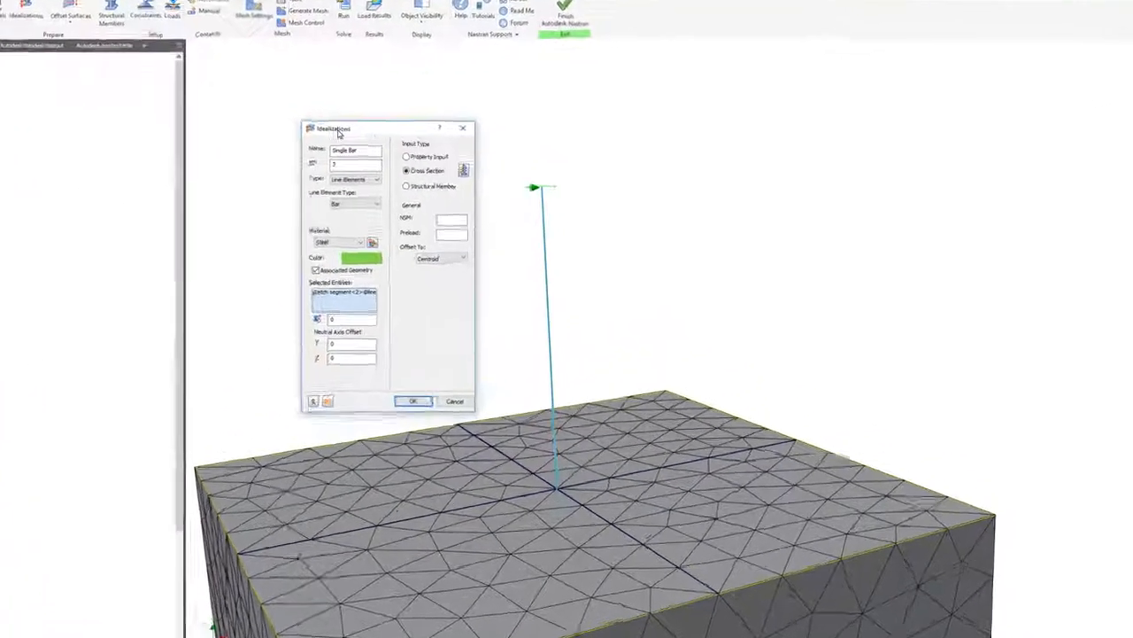
{"action": "scroll", "coordinate": [645, 238], "scroll_direction": "down", "scroll_amount": 1}
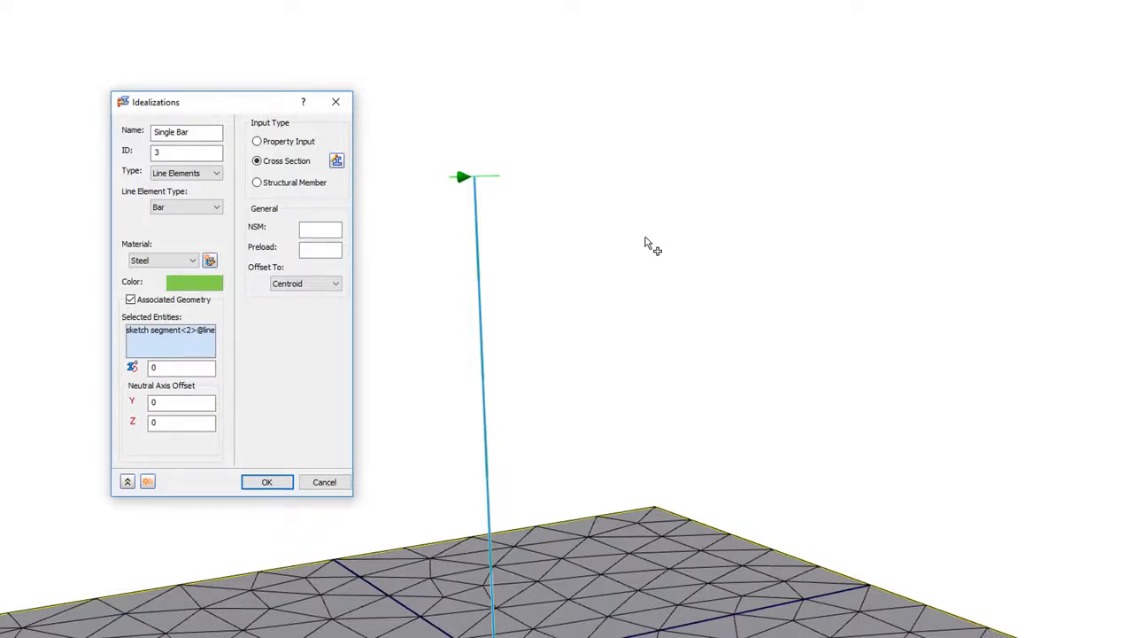
{"action": "left_click", "coordinate": [182, 207]}
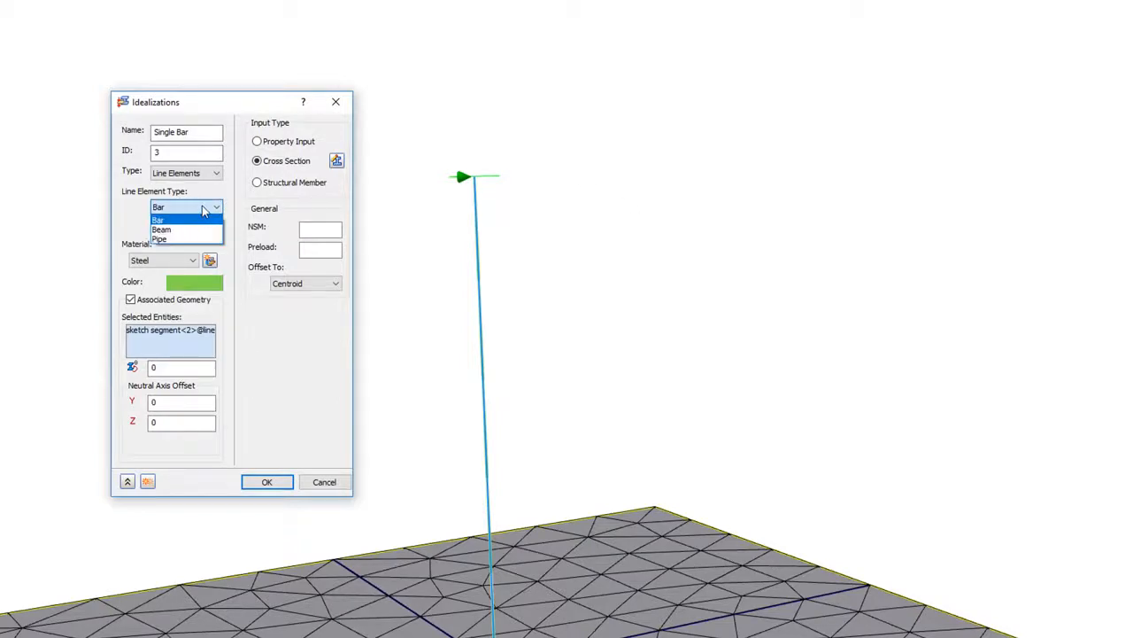
{"action": "left_click", "coordinate": [202, 209]}
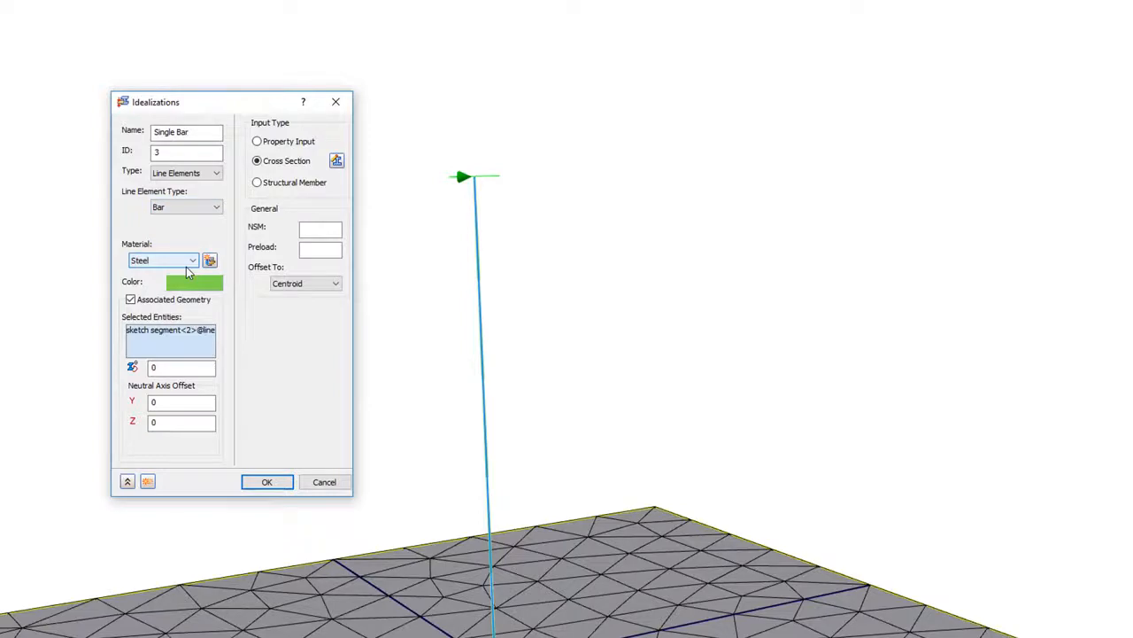
Preview the I, CHAN1 and T2 shapes in the bar's cross-section definition and discard the changes to the idealization
{"action": "left_click", "coordinate": [337, 160]}
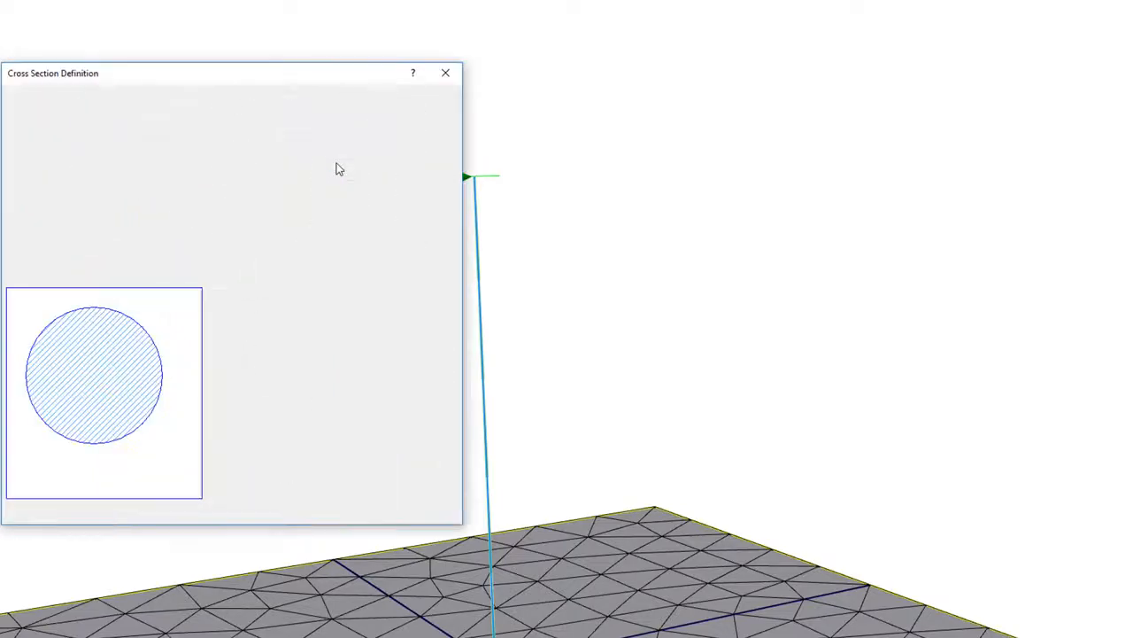
{"action": "left_click_drag", "start_coordinate": [286, 88], "coordinate": [812, 83]}
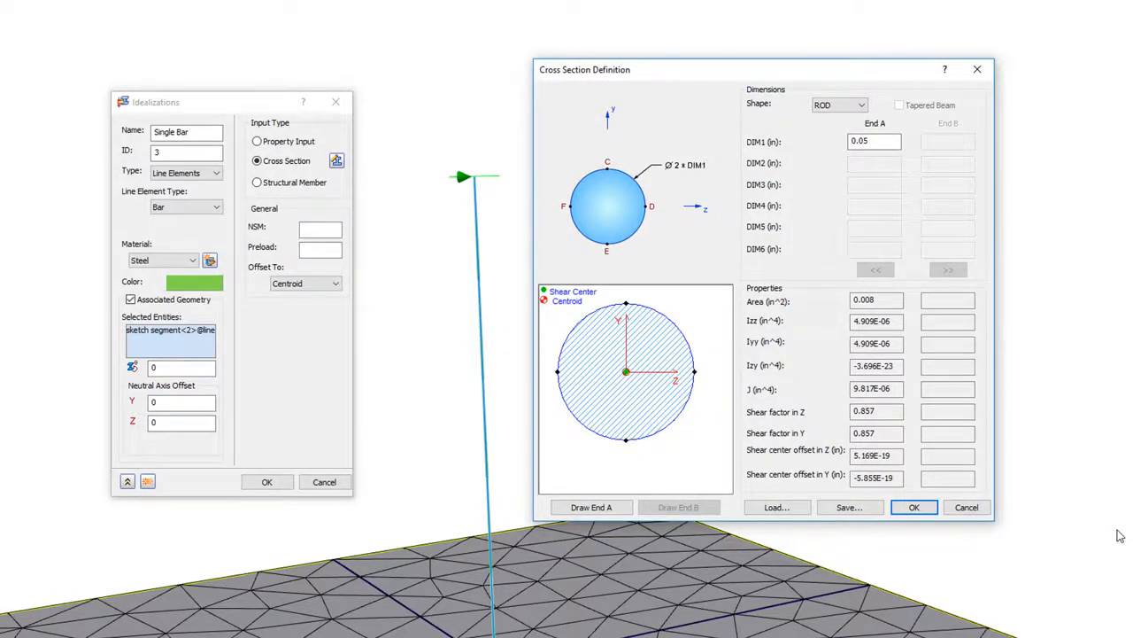
{"action": "left_click", "coordinate": [852, 105]}
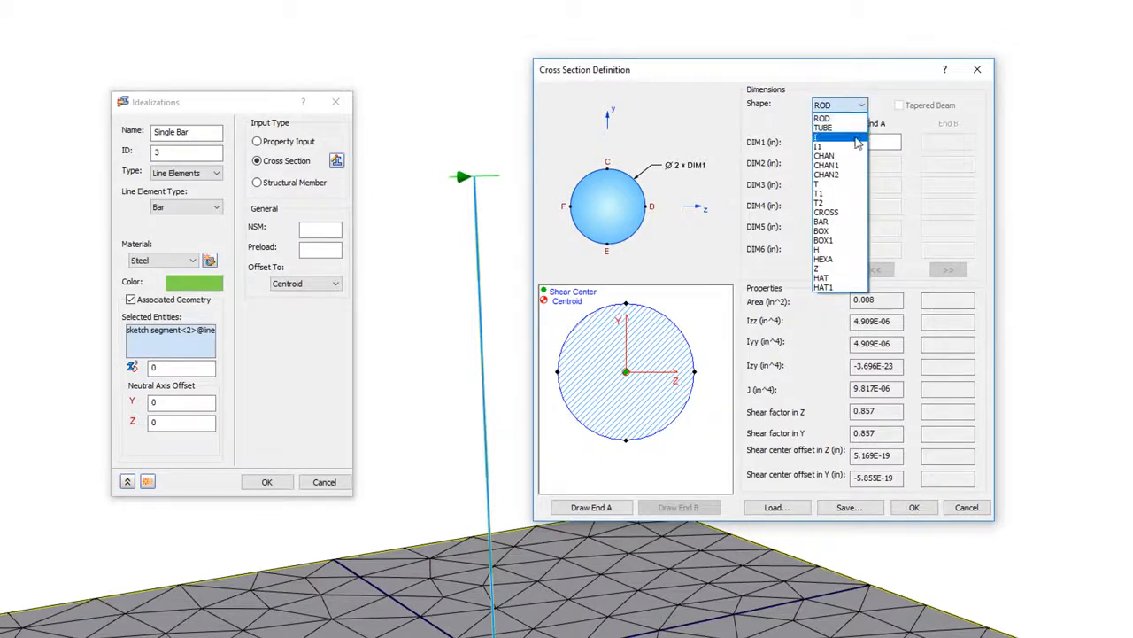
{"action": "left_click", "coordinate": [856, 139]}
{"action": "left_click", "coordinate": [852, 104]}
{"action": "left_click", "coordinate": [850, 165]}
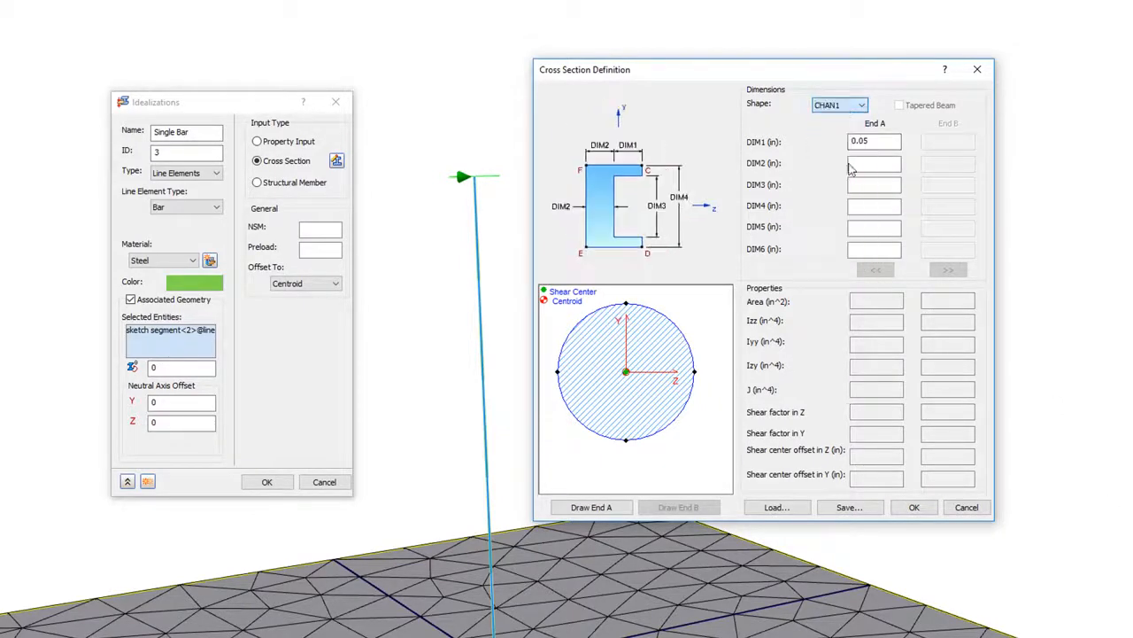
{"action": "left_click", "coordinate": [852, 104]}
{"action": "left_click", "coordinate": [848, 210]}
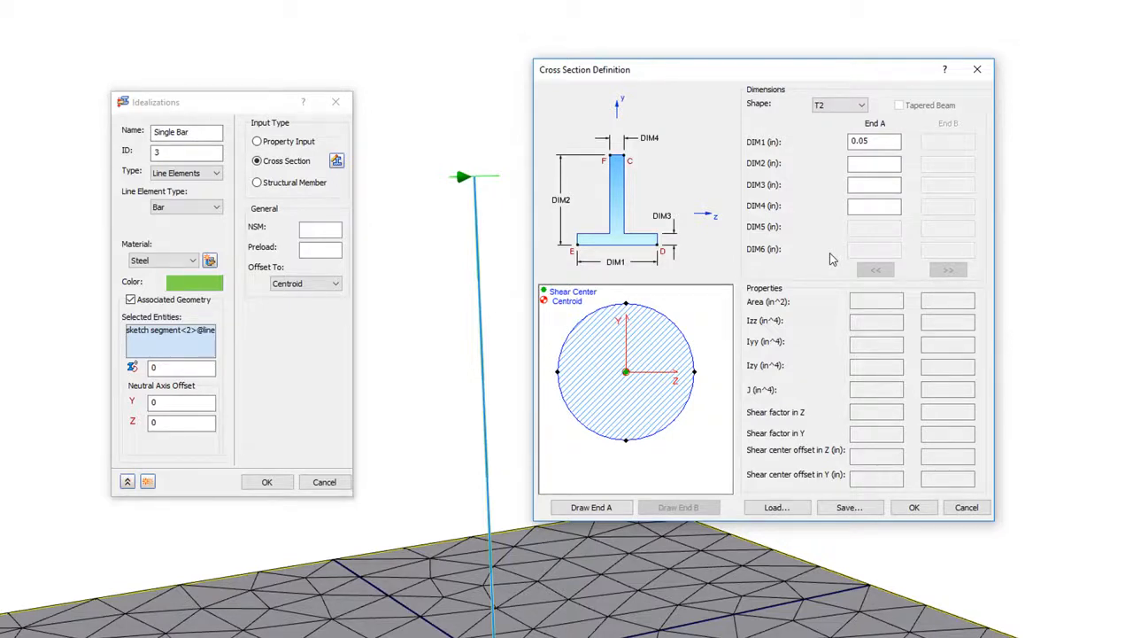
{"action": "left_click", "coordinate": [963, 510]}
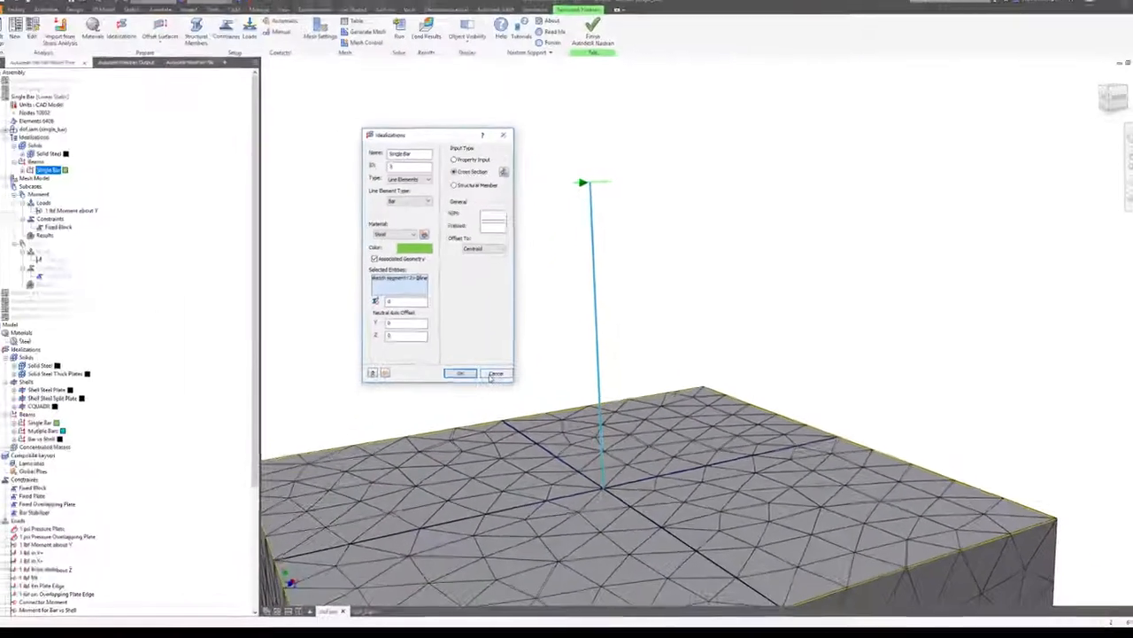
{"action": "left_click", "coordinate": [500, 370]}
Run the Single Bar analysis for the Moment subcase
{"action": "scroll", "coordinate": [484, 353], "scroll_direction": "down", "scroll_amount": 2}
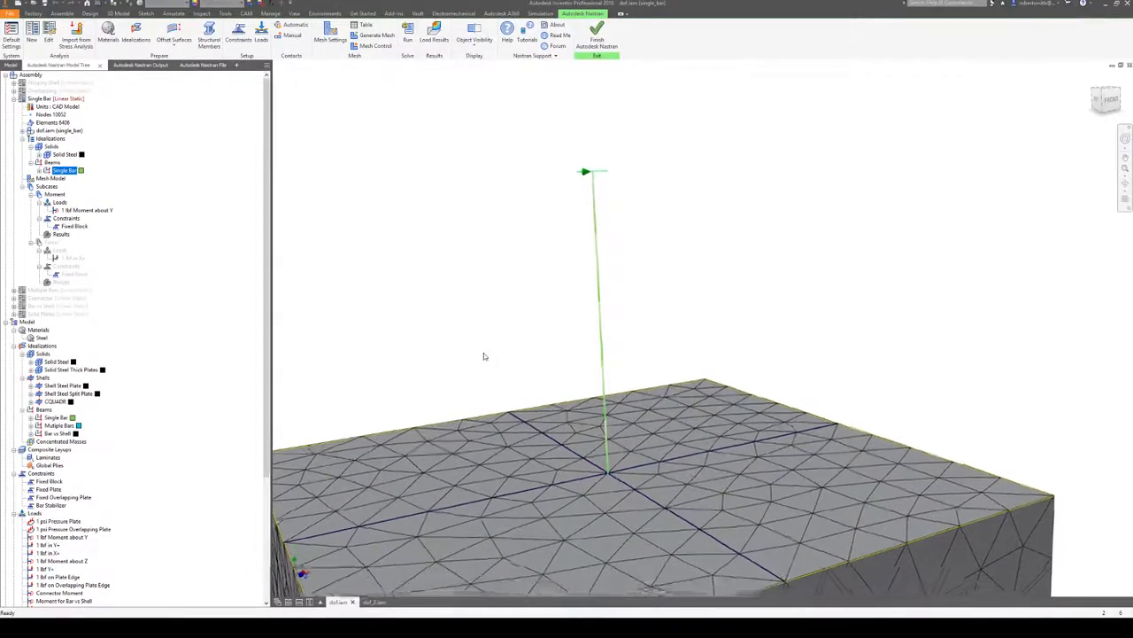
{"action": "scroll", "coordinate": [463, 330], "scroll_direction": "down", "scroll_amount": 3}
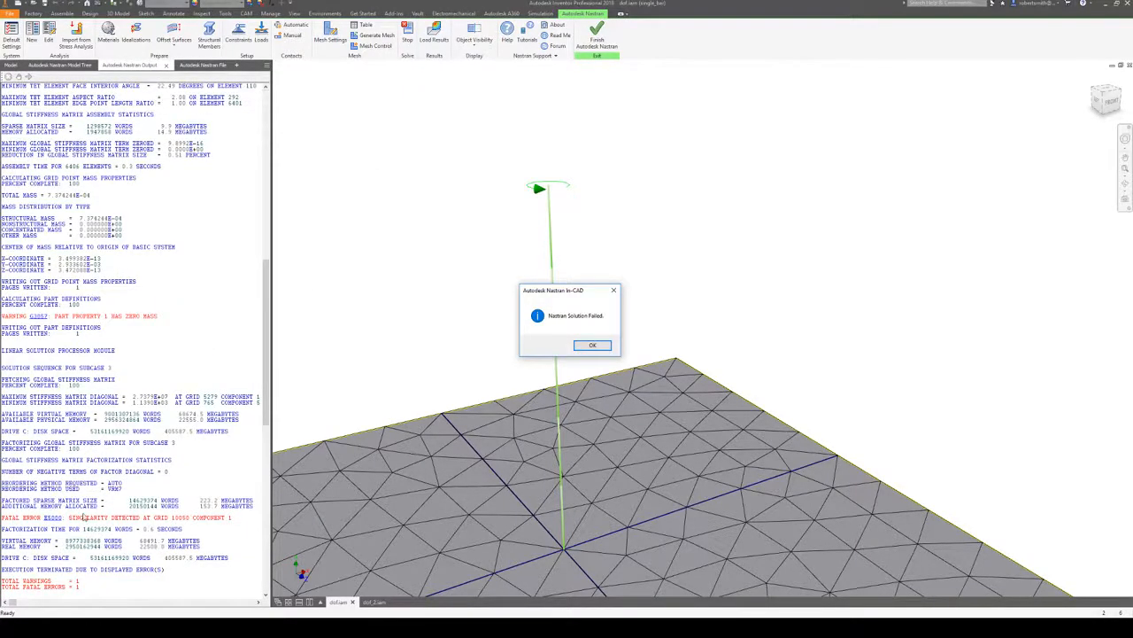
{"action": "left_click", "coordinate": [593, 345]}
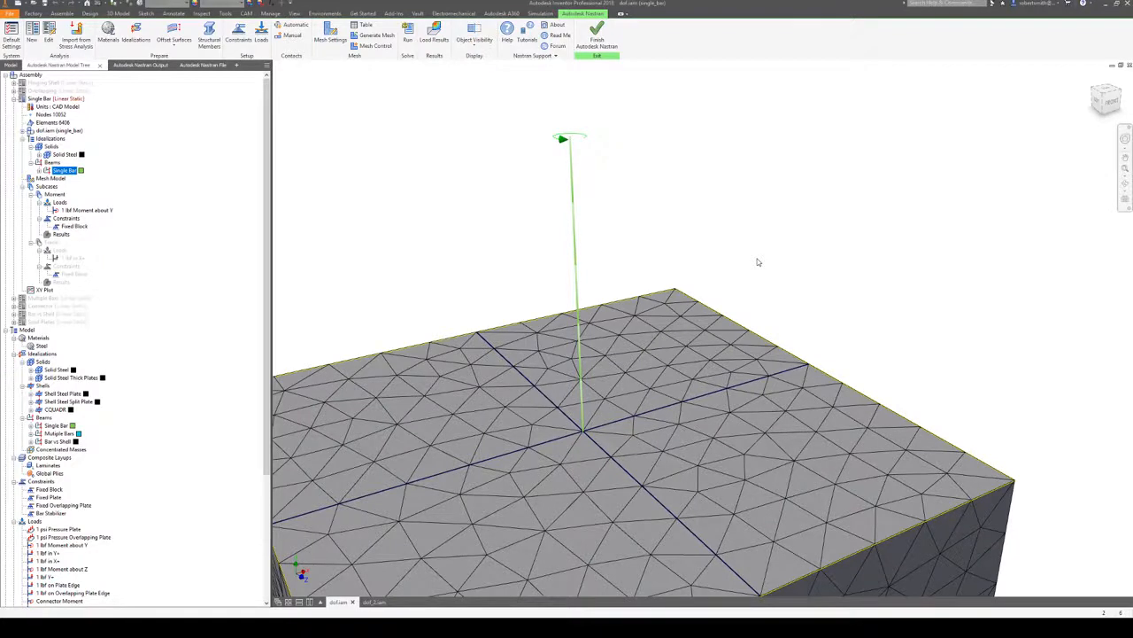
Activate the Force subcase and deactivate the Moment subcase in the Single Bar analysis
{"action": "right_click", "coordinate": [52, 243]}
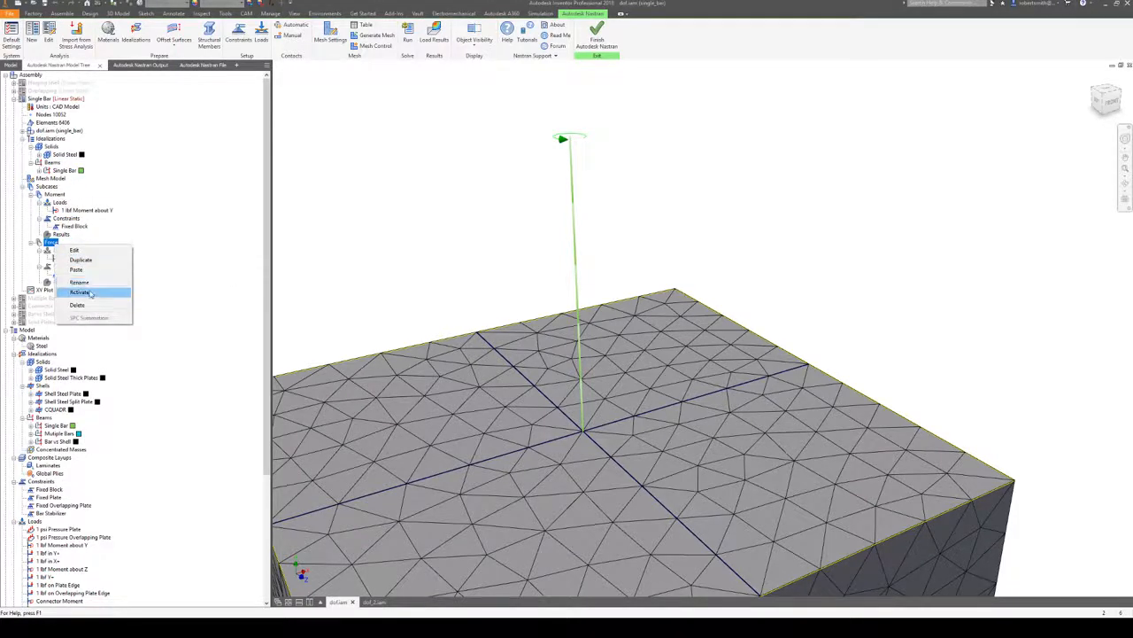
{"action": "left_click", "coordinate": [79, 292]}
{"action": "right_click", "coordinate": [62, 204]}
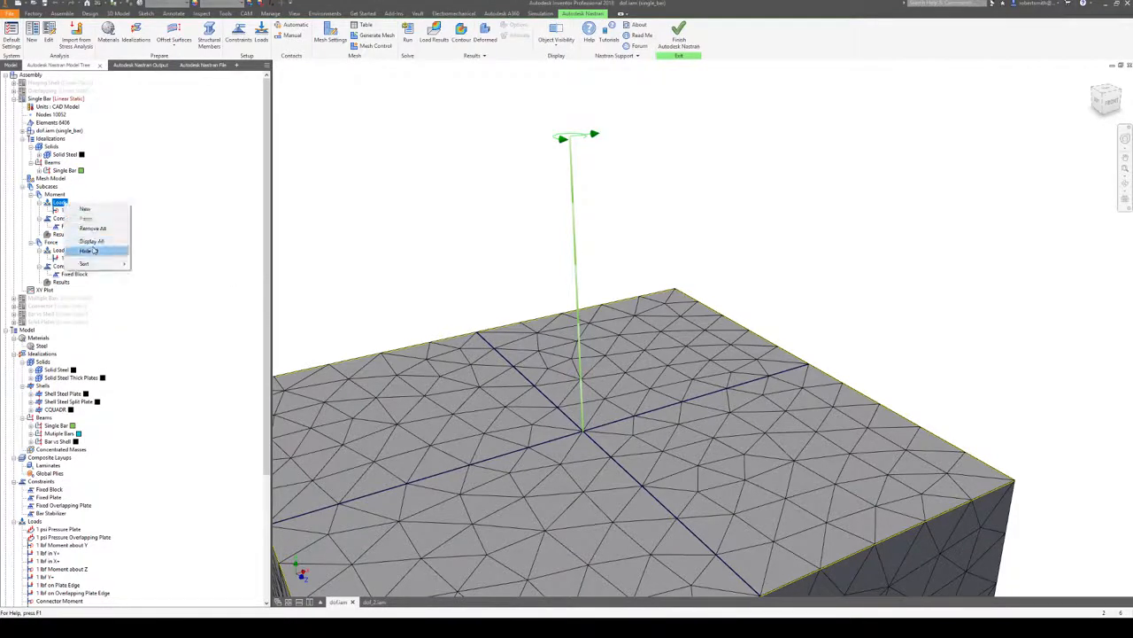
{"action": "left_click", "coordinate": [62, 195]}
{"action": "right_click", "coordinate": [64, 195]}
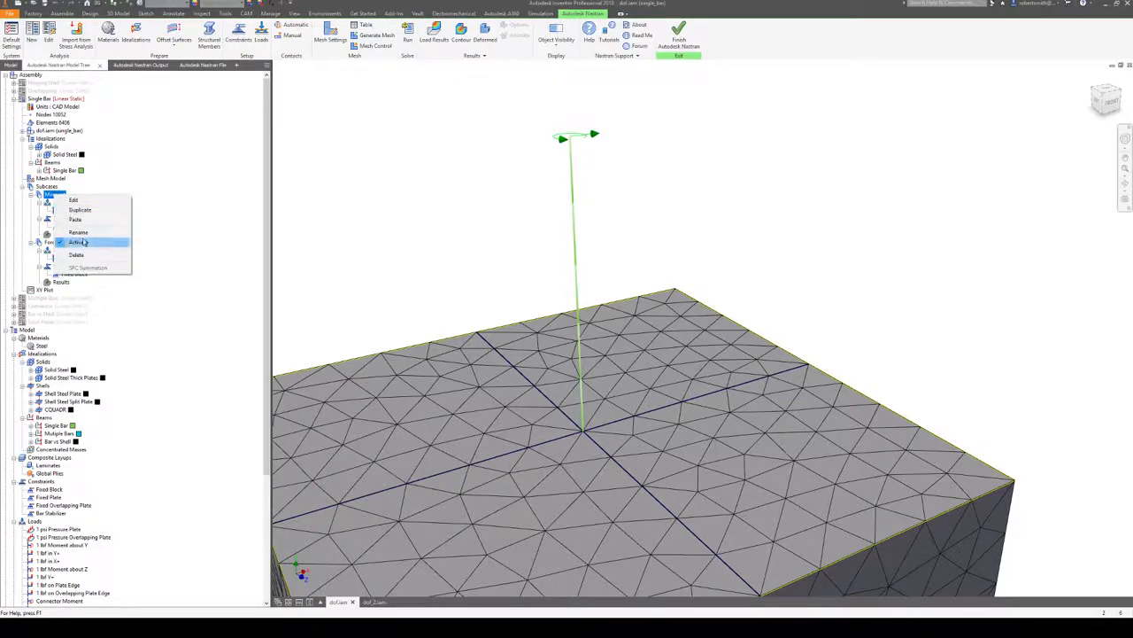
{"action": "left_click", "coordinate": [83, 241]}
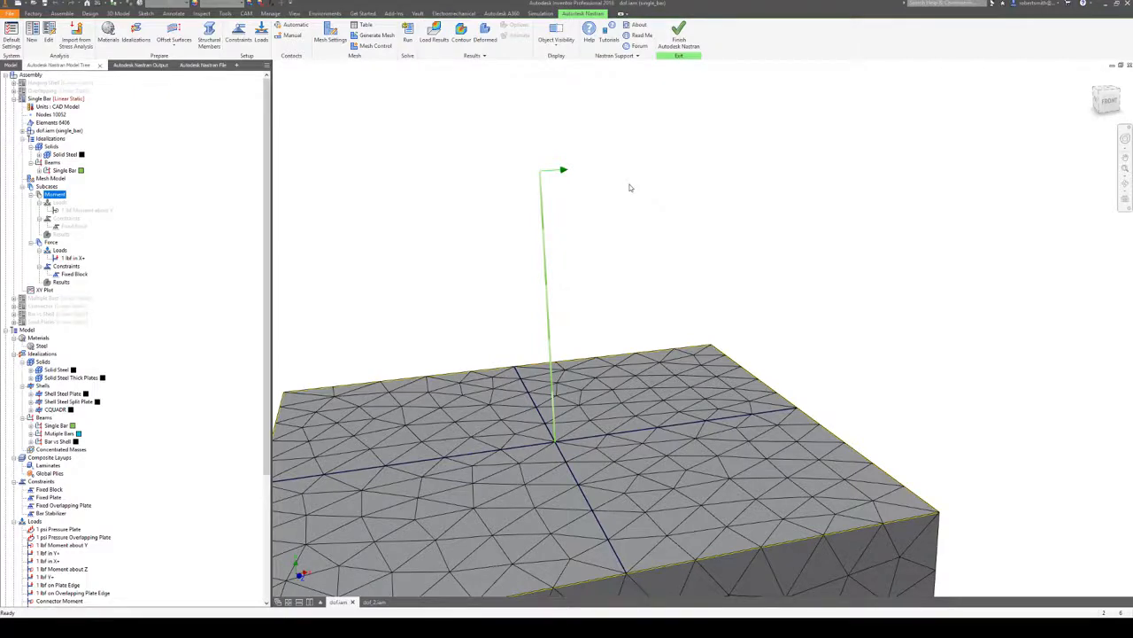
{"action": "scroll", "coordinate": [629, 187], "scroll_direction": "up", "scroll_amount": 3}
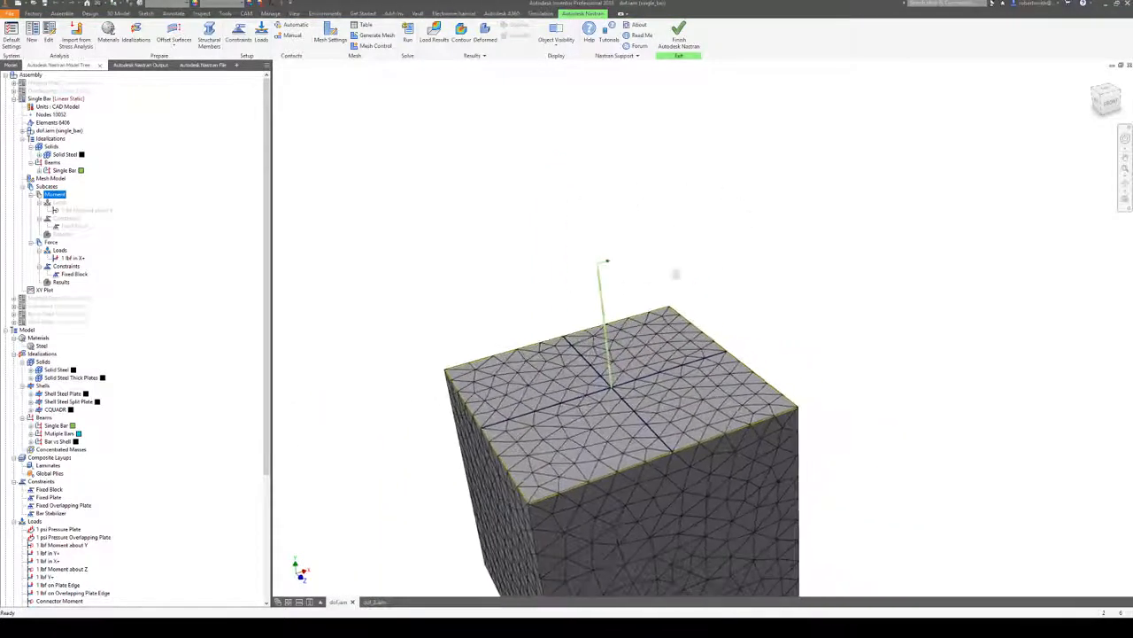
{"action": "middle_click_drag", "start_coordinate": [767, 249], "coordinate": [766, 250], "text": "shift"}
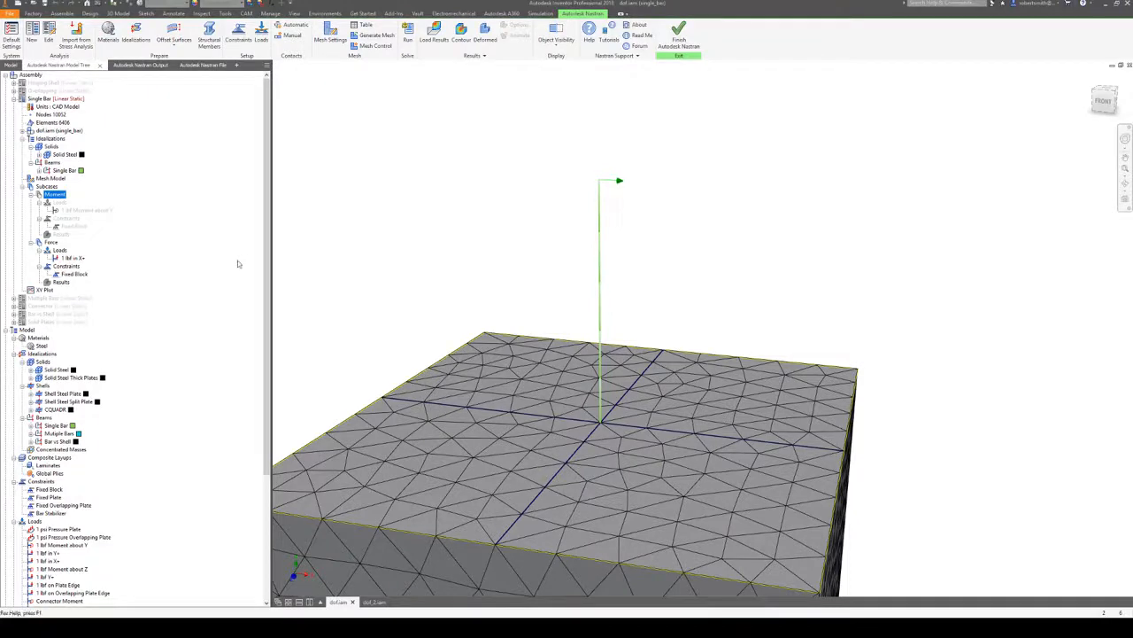
Activate the Multiple Bars analysis and select its long bar and the branching bars one by one to examine how they connect to the block
{"action": "left_click", "coordinate": [52, 301]}
{"action": "right_click", "coordinate": [51, 301]}
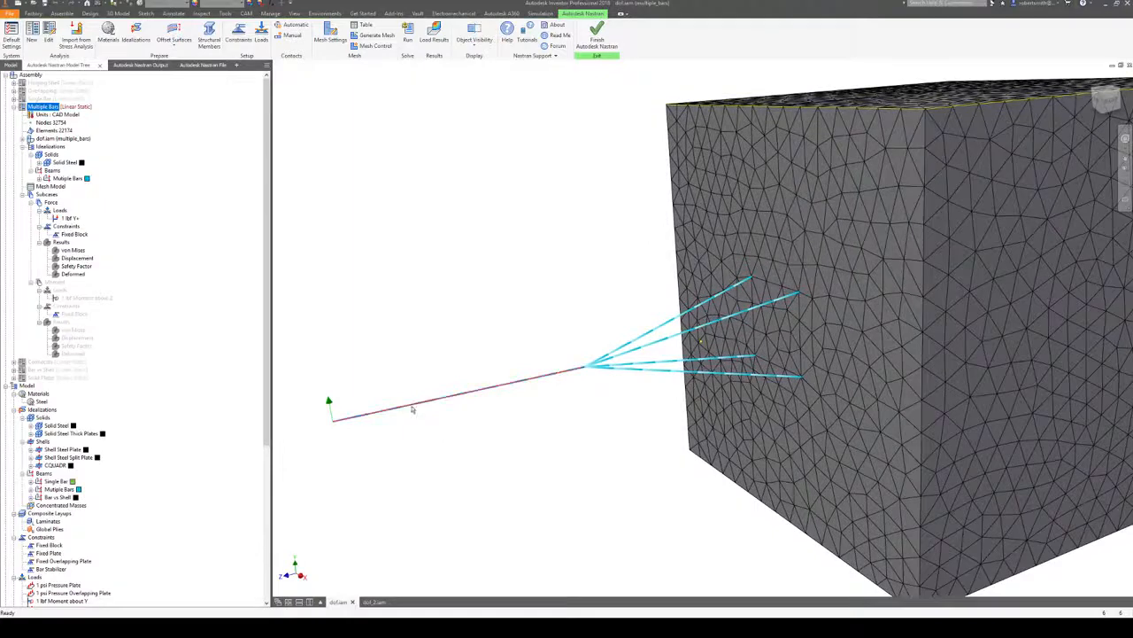
{"action": "left_click", "coordinate": [445, 396]}
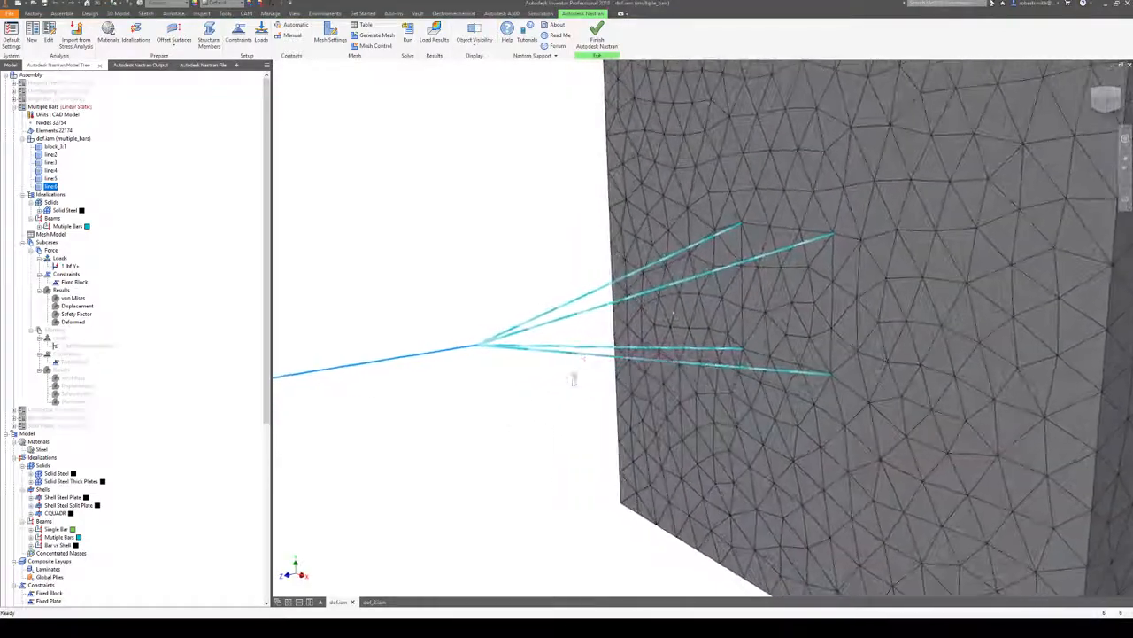
{"action": "left_click", "coordinate": [577, 358]}
{"action": "left_click", "coordinate": [591, 350]}
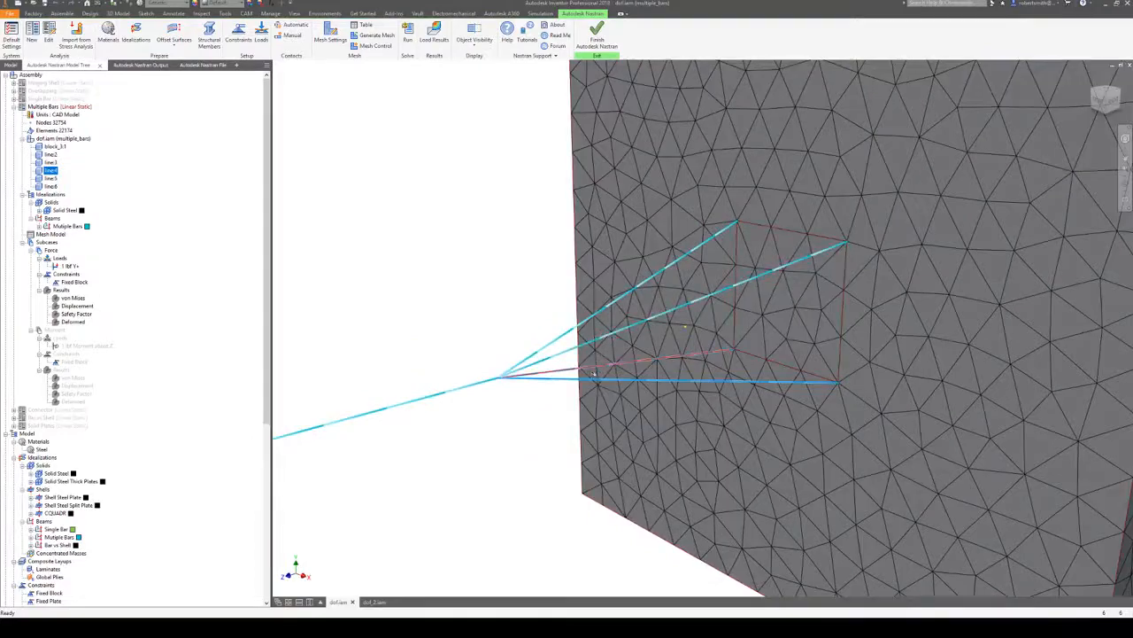
{"action": "left_click", "coordinate": [581, 346]}
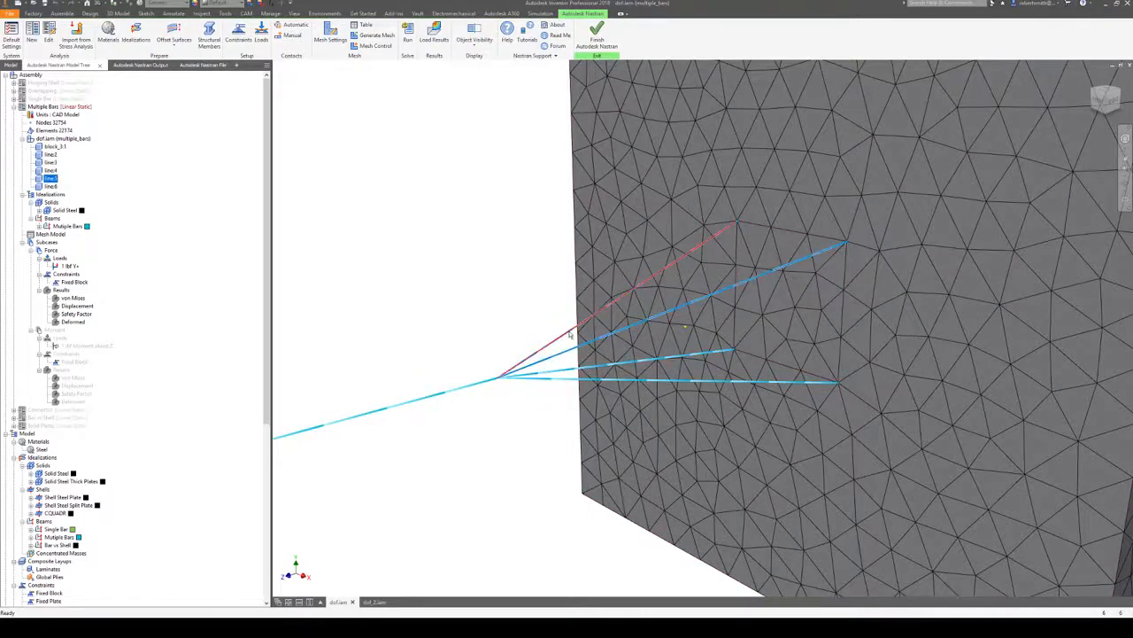
{"action": "left_click", "coordinate": [571, 332]}
{"action": "left_click", "coordinate": [511, 469]}
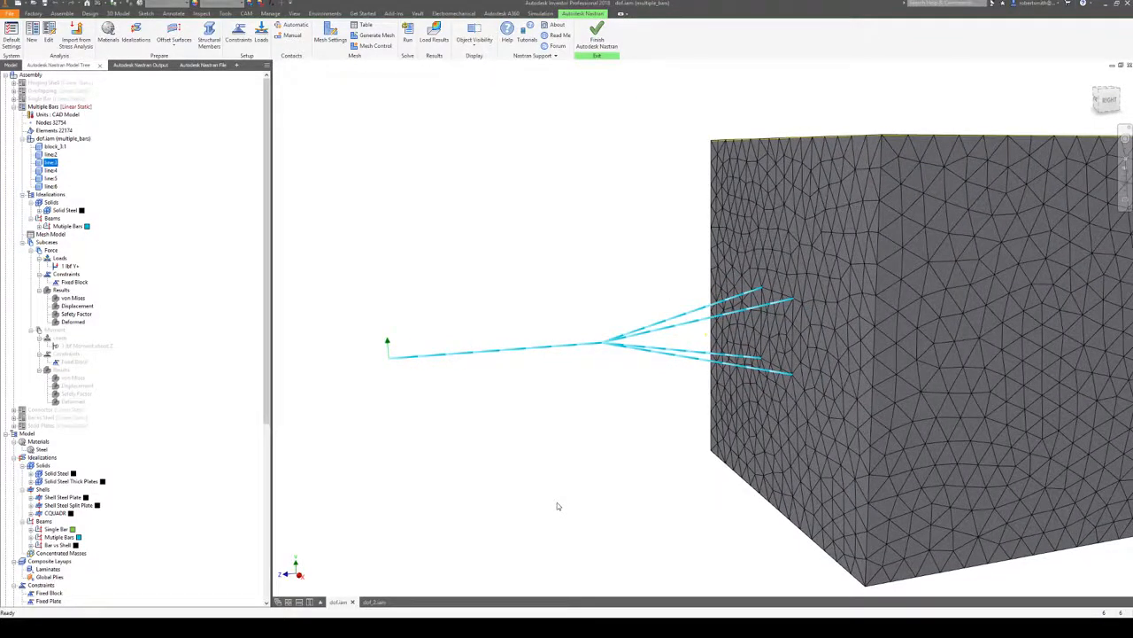
Run the Multiple Bars analysis and animate the Force subcase's displacement result, stopping the animation after viewing it
{"action": "left_click", "coordinate": [407, 42]}
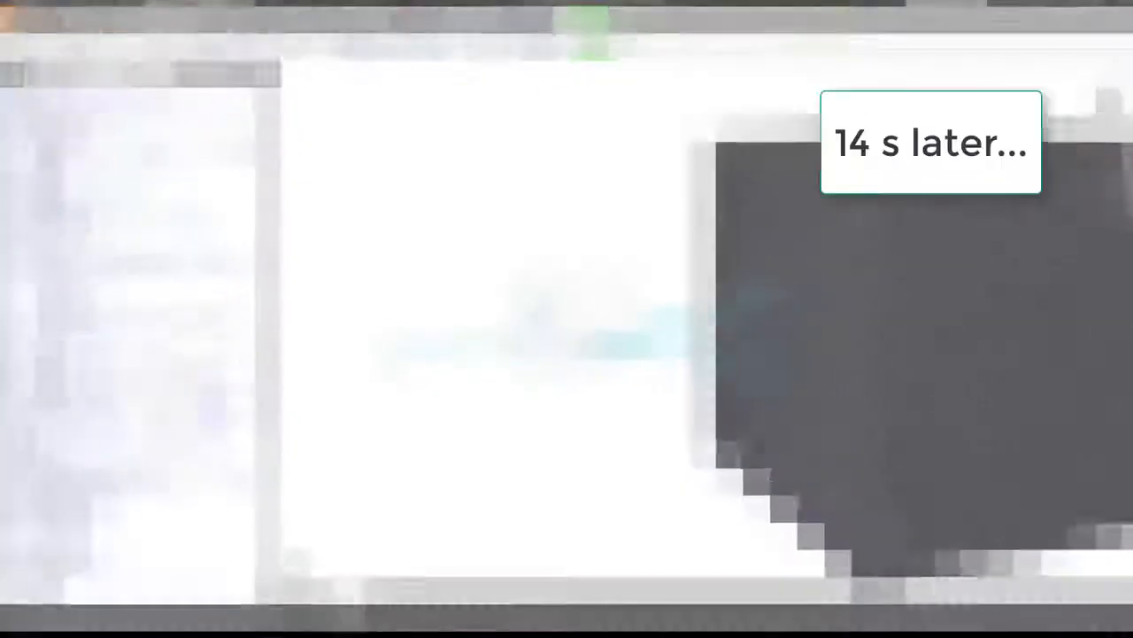
{"action": "right_click", "coordinate": [76, 306]}
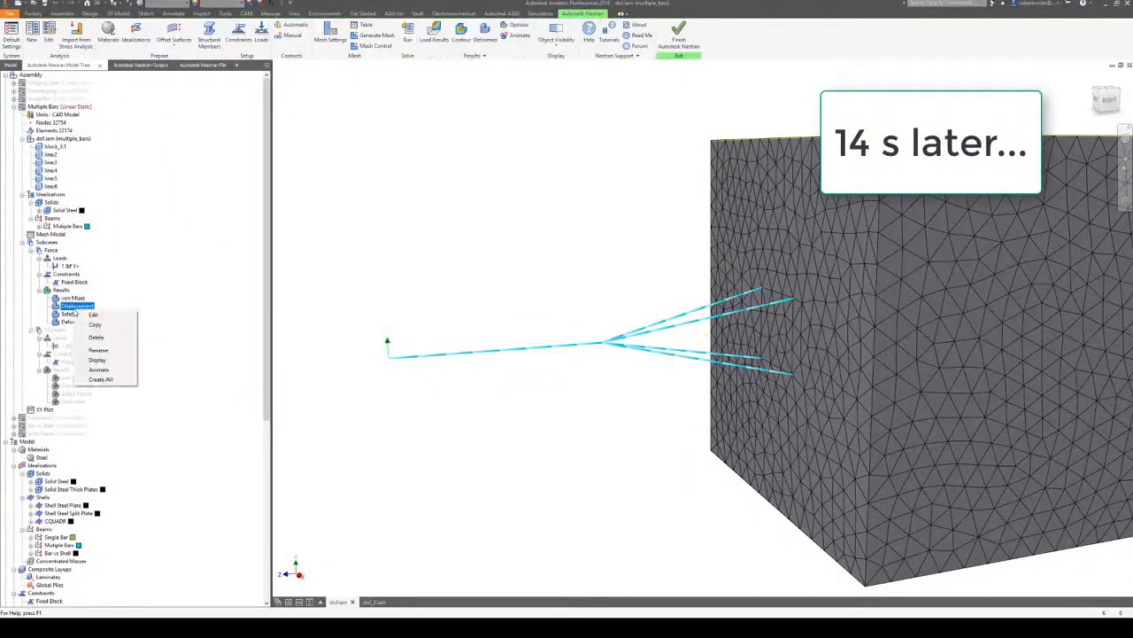
{"action": "left_click", "coordinate": [98, 369]}
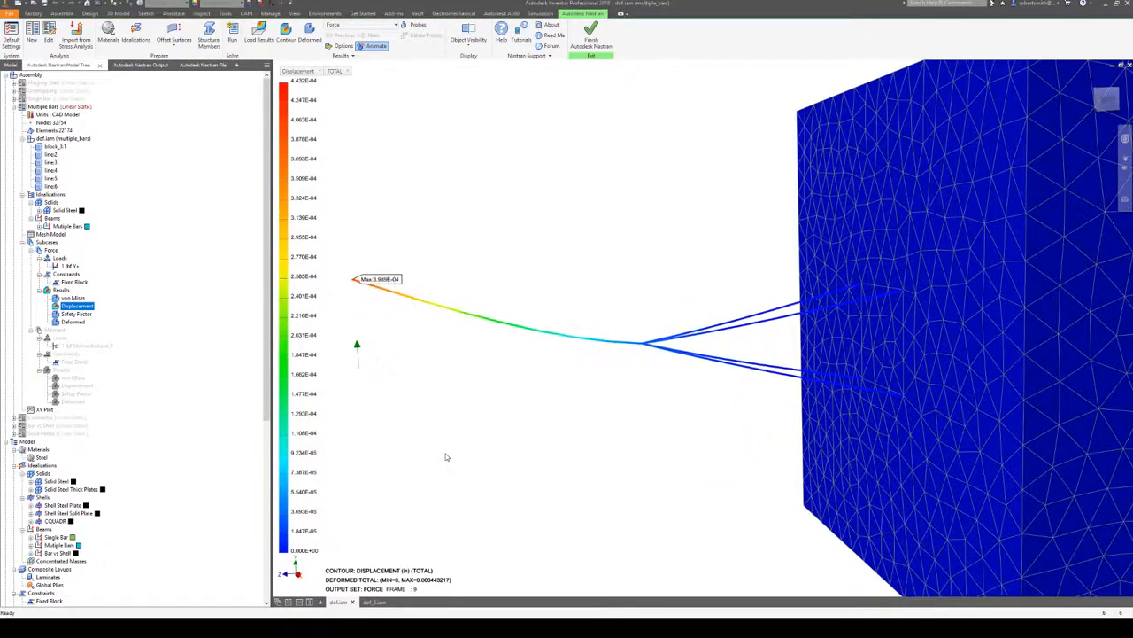
{"action": "left_click", "coordinate": [376, 46]}
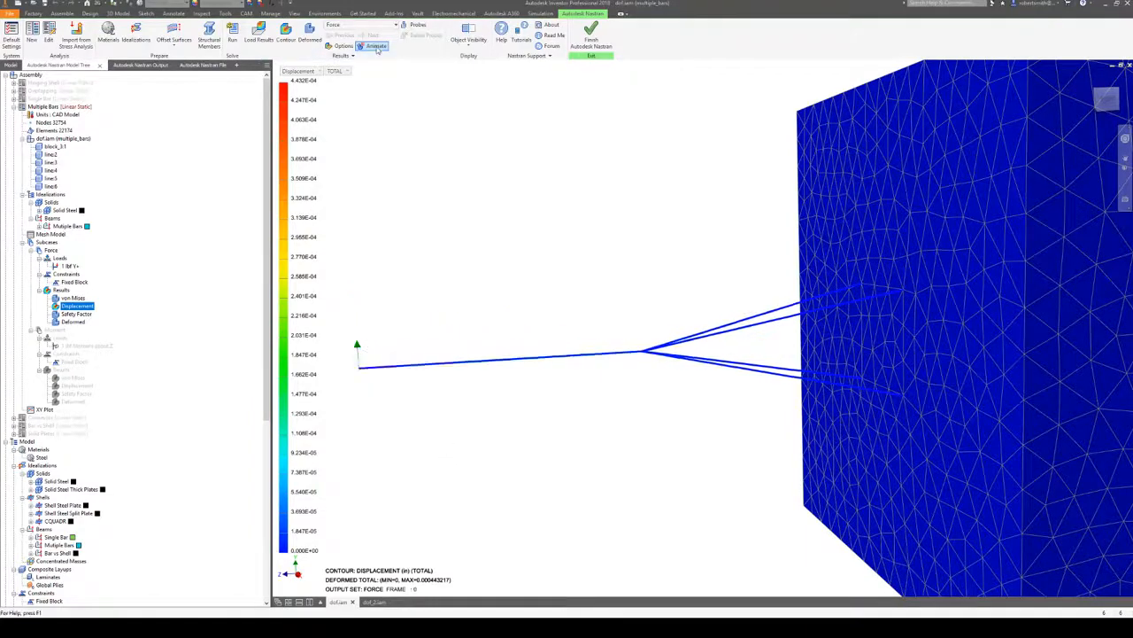
{"action": "key", "text": "F6"}
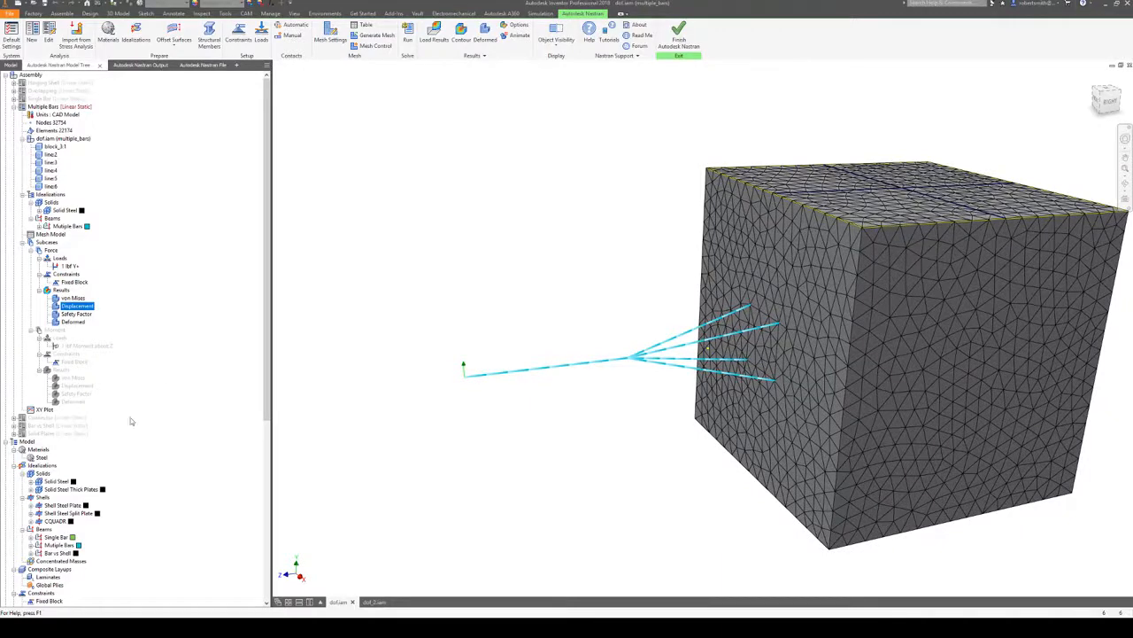
Activate the Connector analysis and open the rigid connector on the block's face for review
{"action": "right_click", "coordinate": [53, 418]}
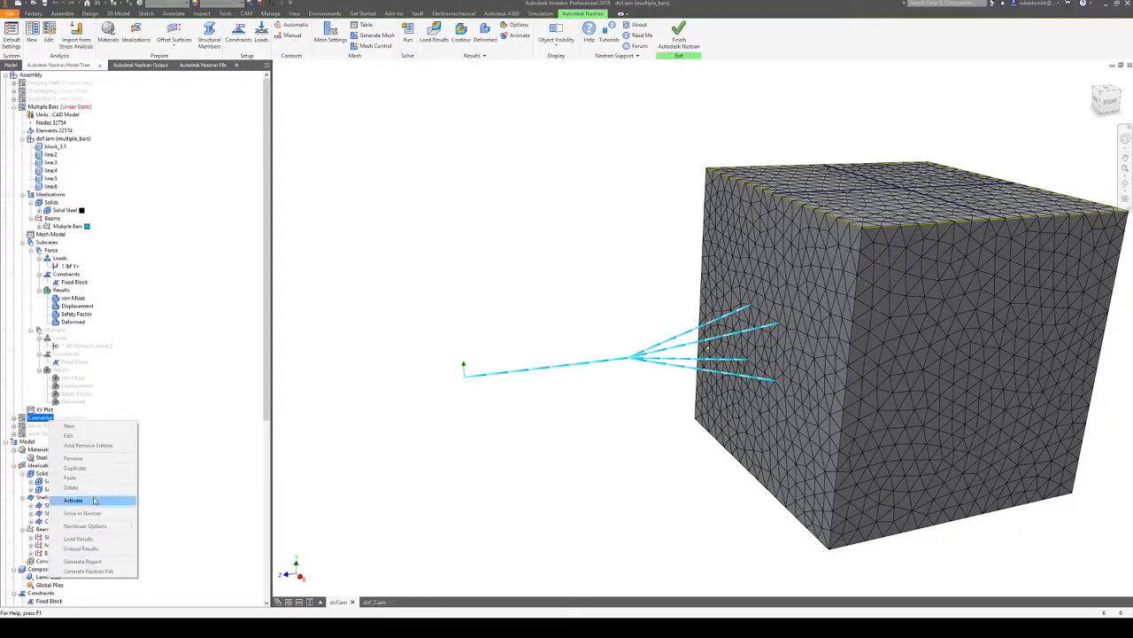
{"action": "left_click", "coordinate": [94, 500]}
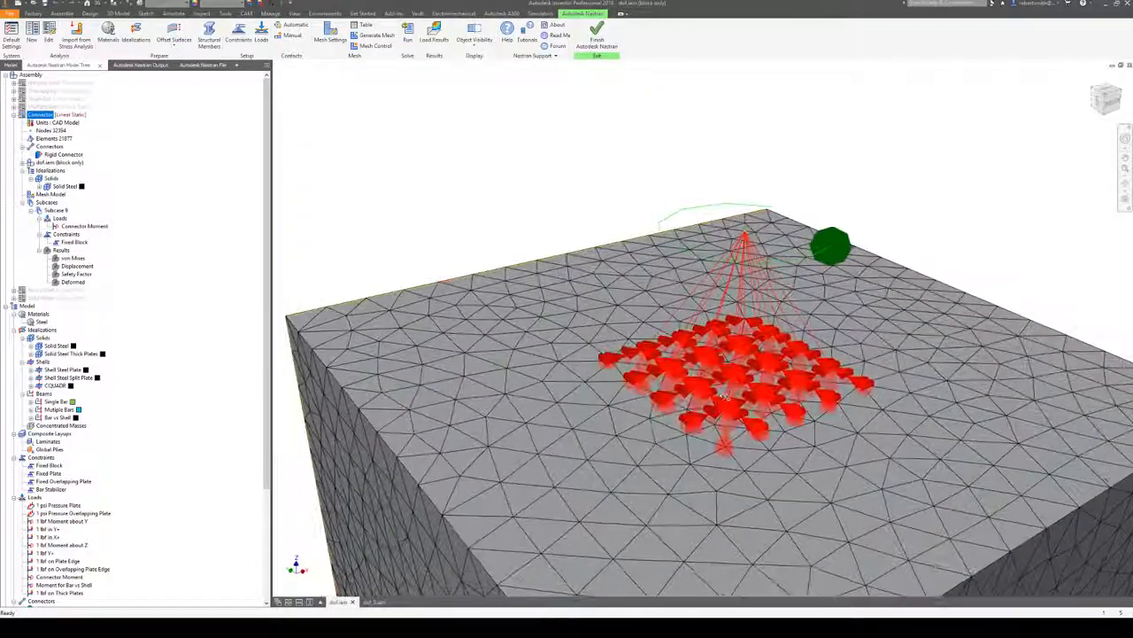
{"action": "double_click", "coordinate": [723, 397]}
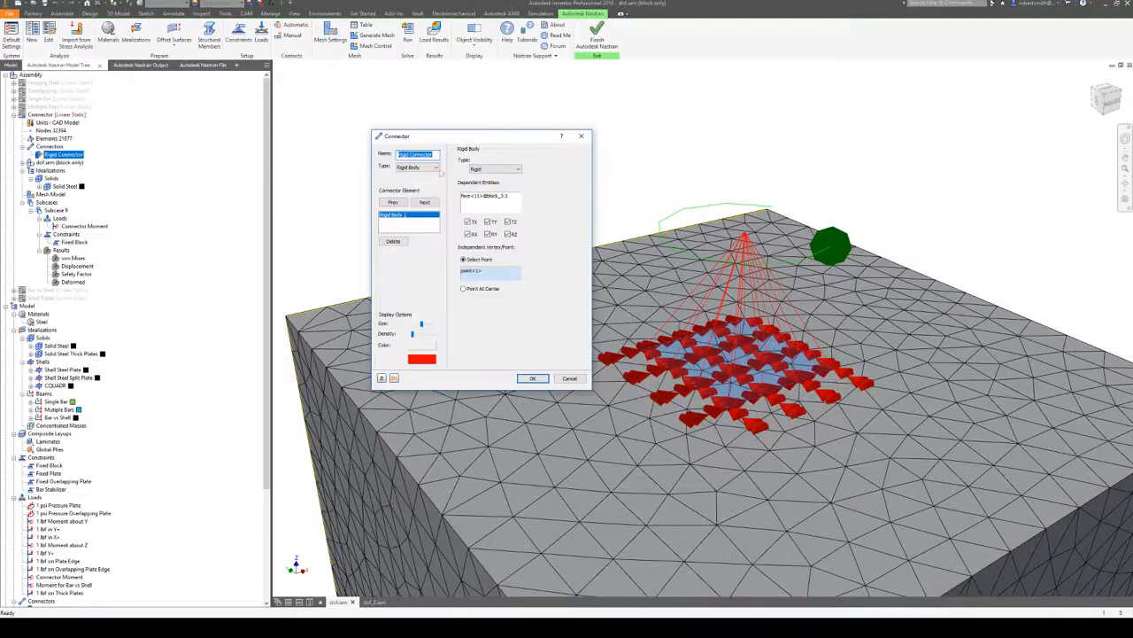
{"action": "left_click_drag", "start_coordinate": [463, 138], "coordinate": [434, 119]}
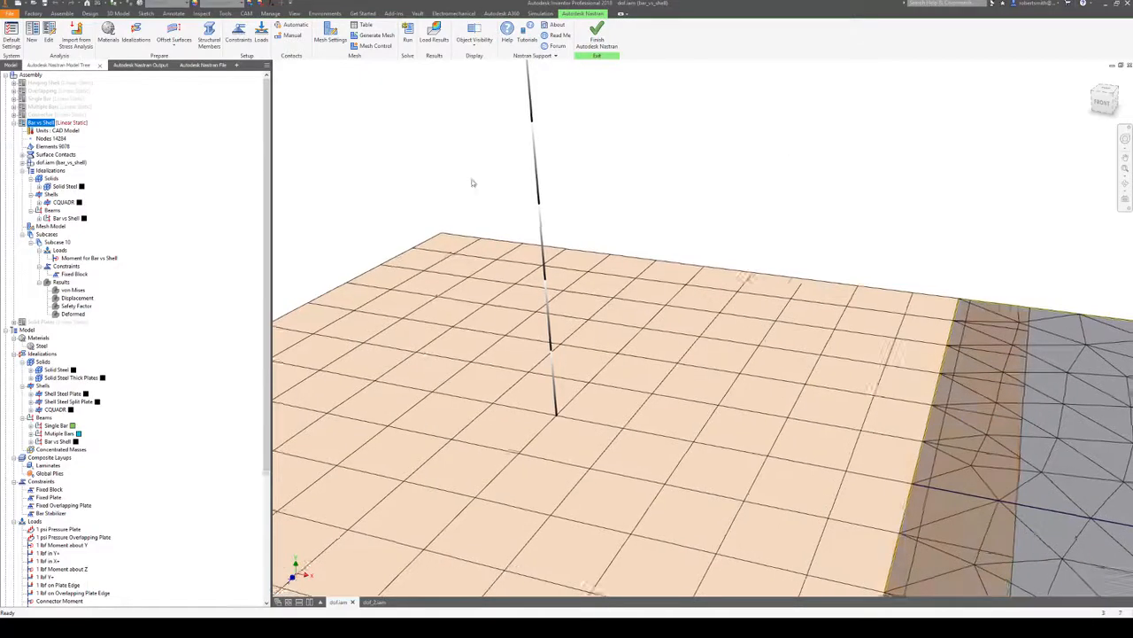
Review the CQUADR shell idealization's drilling DOF setting in the Bar vs Shell analysis and close it without changes
{"action": "left_click", "coordinate": [66, 218]}
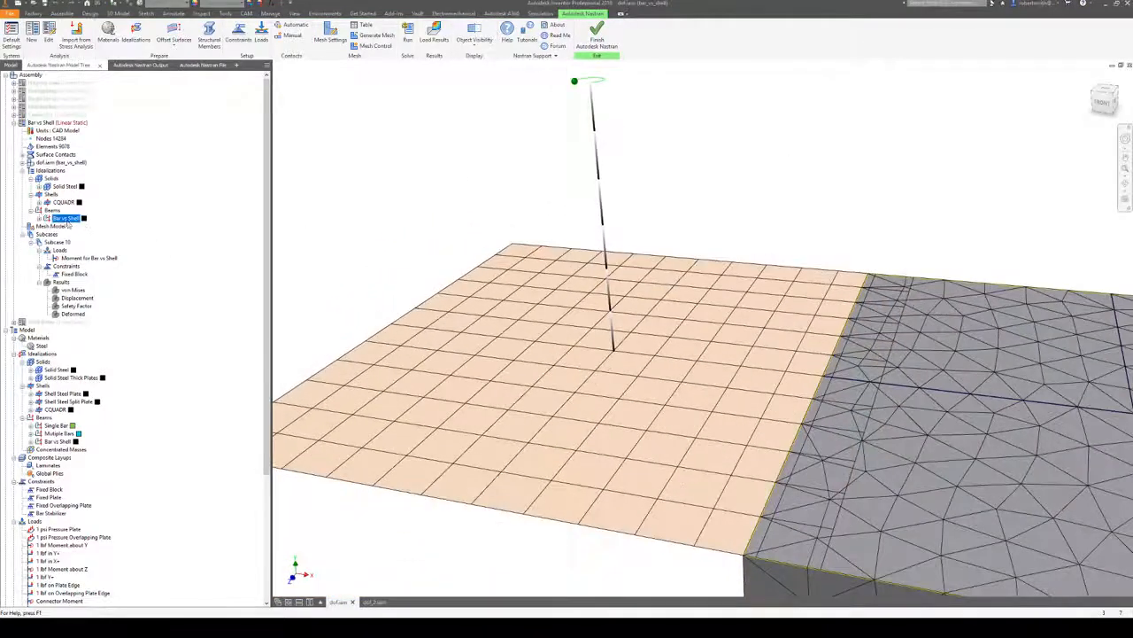
{"action": "left_click", "coordinate": [64, 201]}
{"action": "right_click", "coordinate": [66, 206]}
{"action": "left_click", "coordinate": [84, 210]}
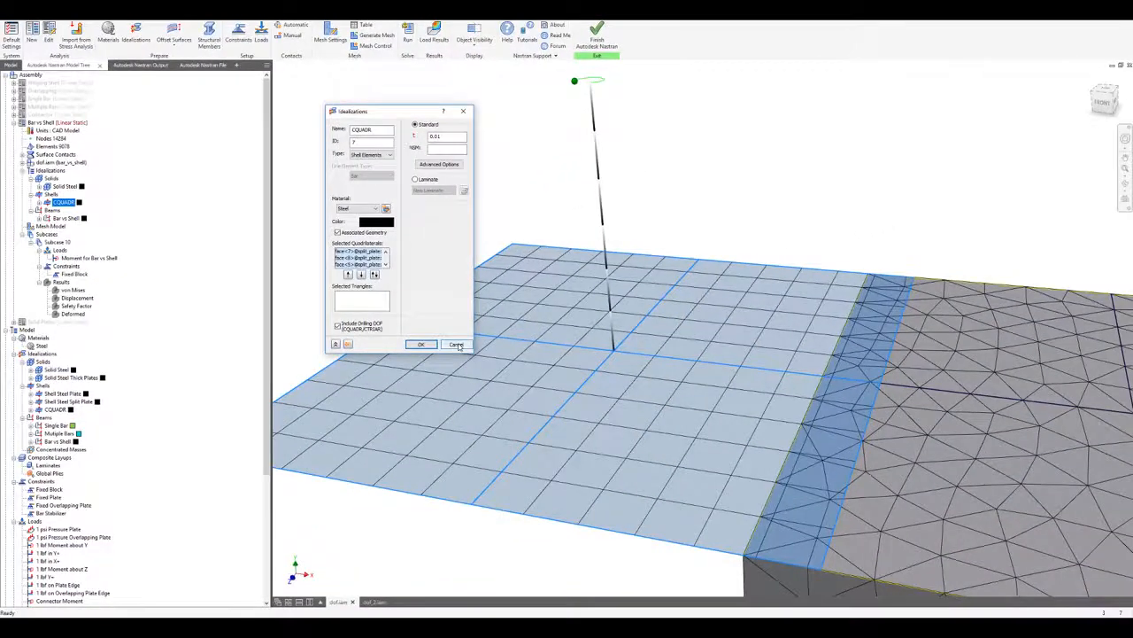
{"action": "left_click", "coordinate": [456, 345]}
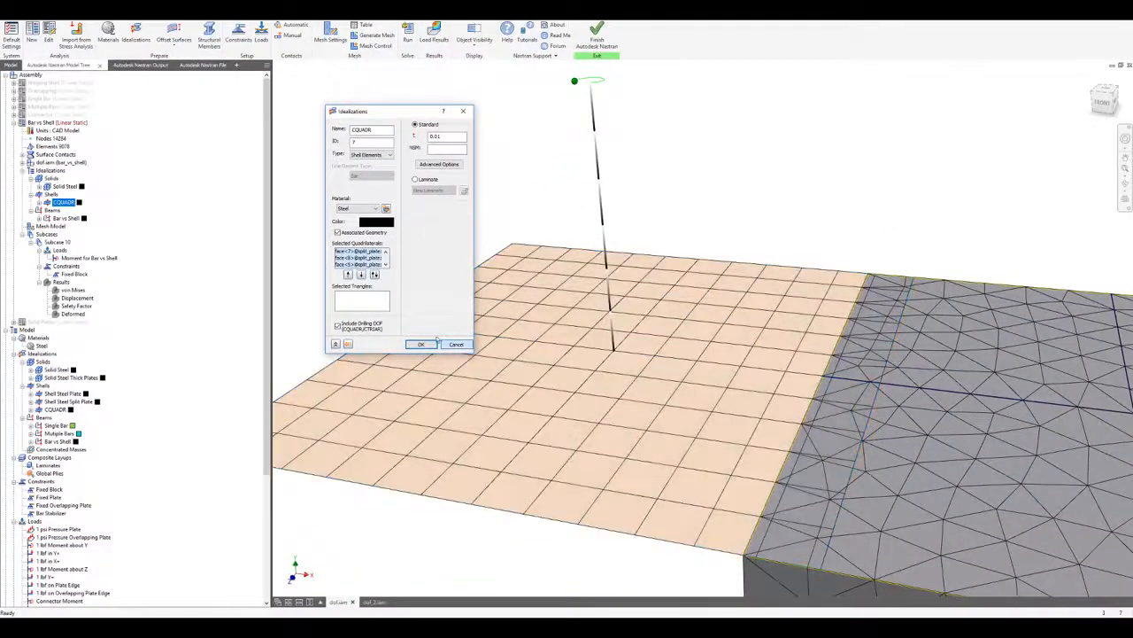